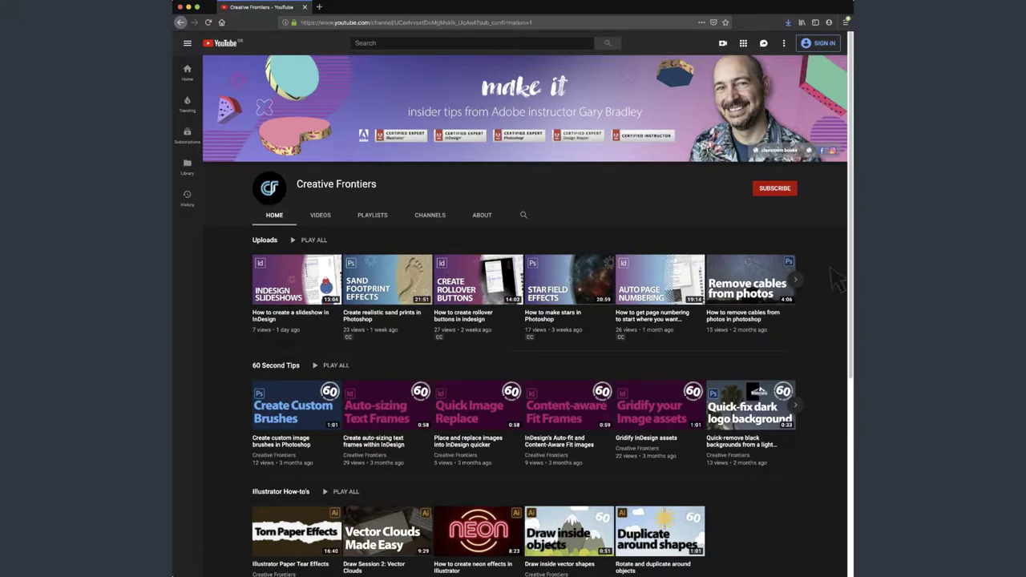
# - Subscribe to the Creative Frontiers channel from its YouTube channel page
pyautogui.click(774, 191)
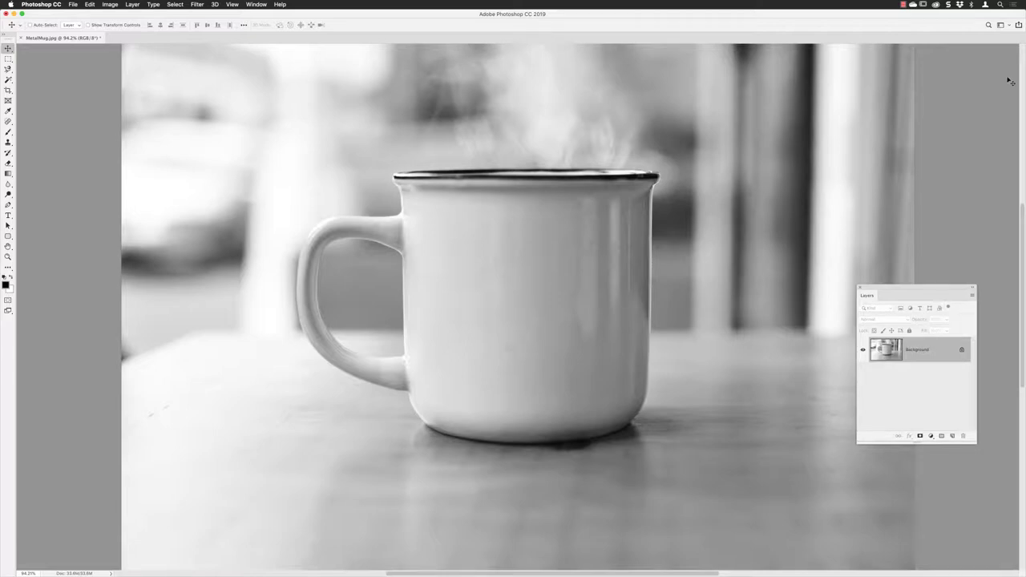
# - Place Coffee_01.ai from the Quotes folder as a linked layer on the MetalMug photo
pyautogui.click(72, 5)
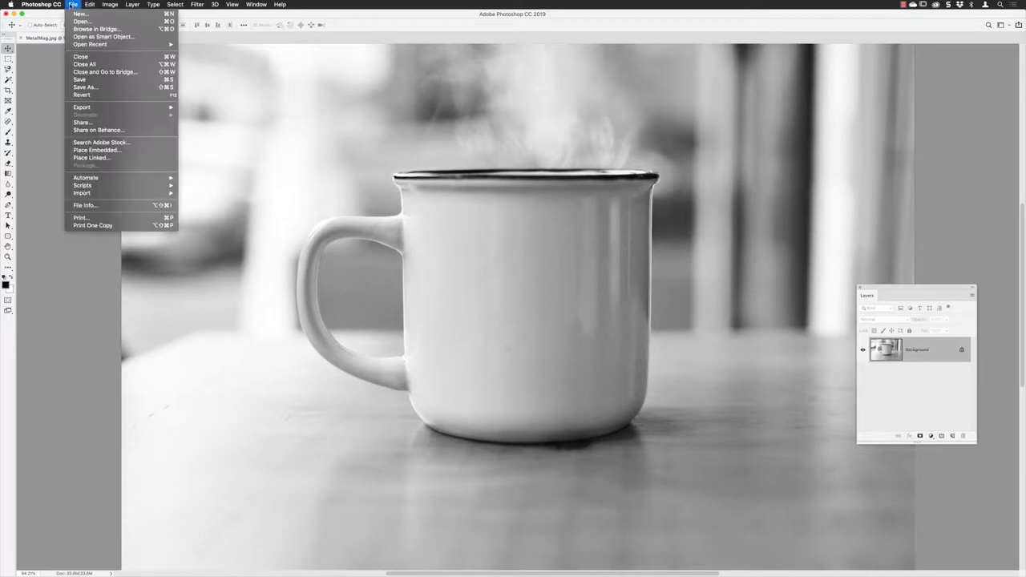
pyautogui.click(102, 157)
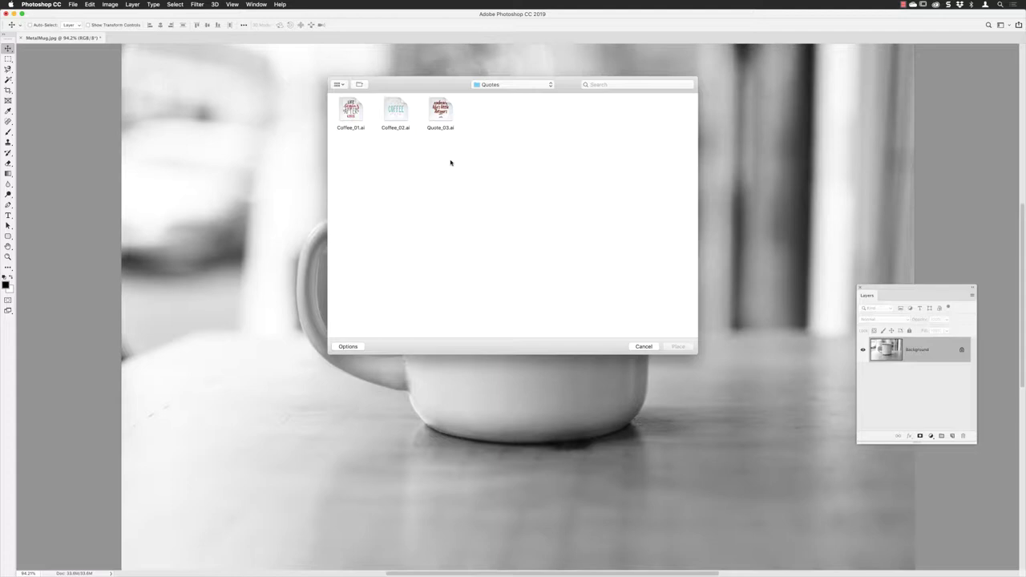
pyautogui.click(348, 109)
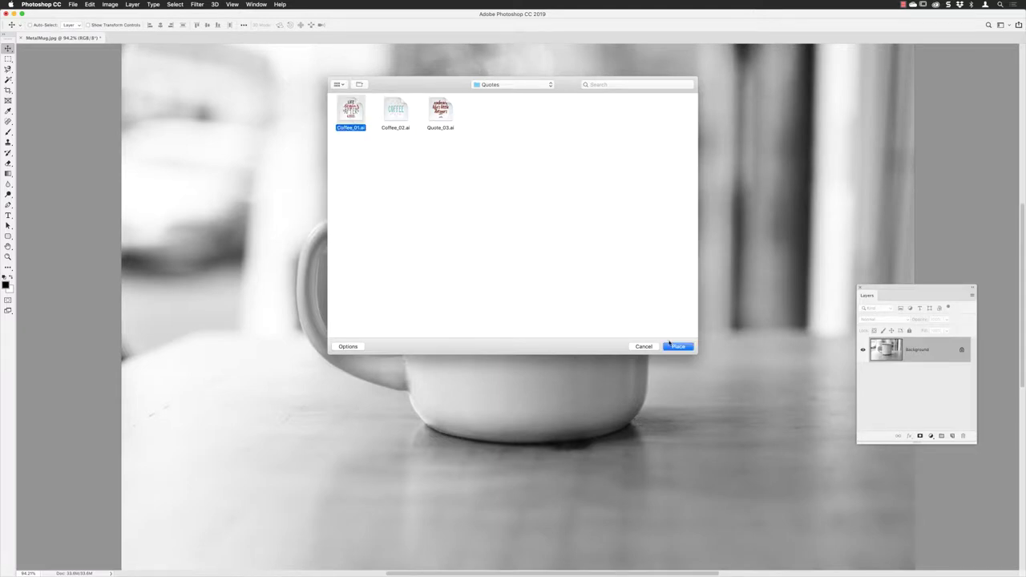
pyautogui.click(677, 346)
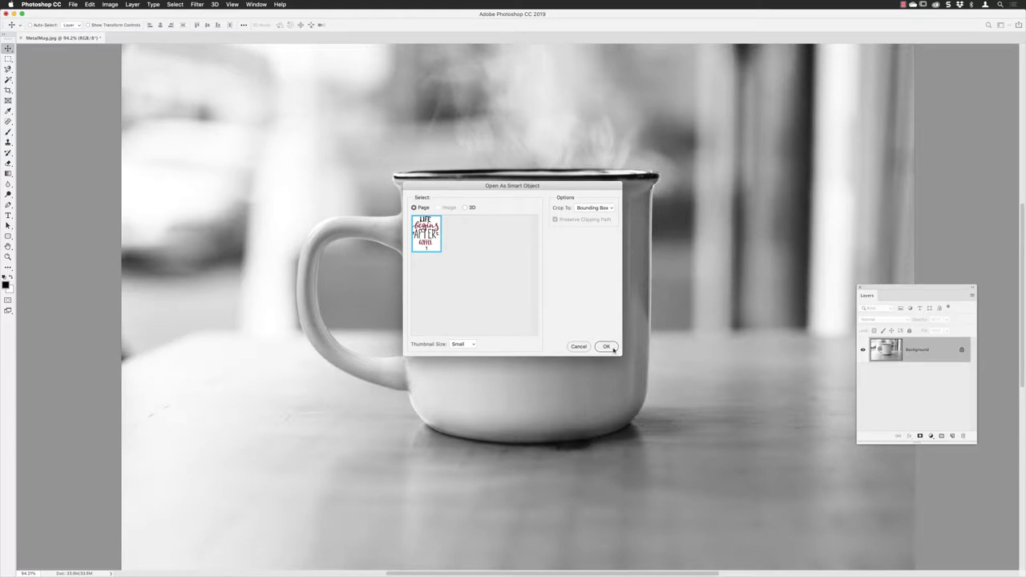
# - Accept the page settings, then scale and position the Coffee_01 quote on the mug front and commit
pyautogui.click(605, 347)
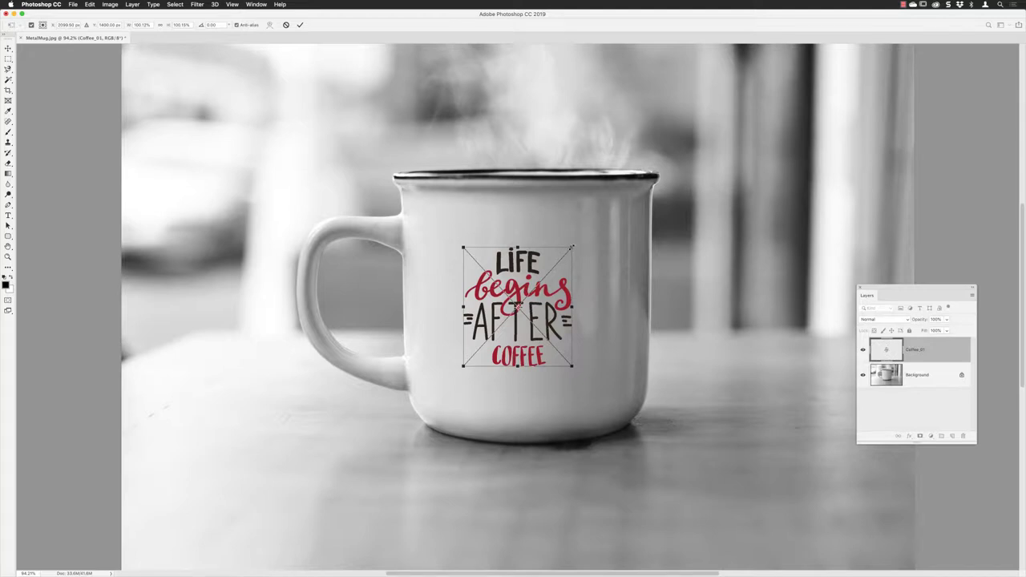
pyautogui.moveTo(572, 247); pyautogui.dragTo(619, 207)
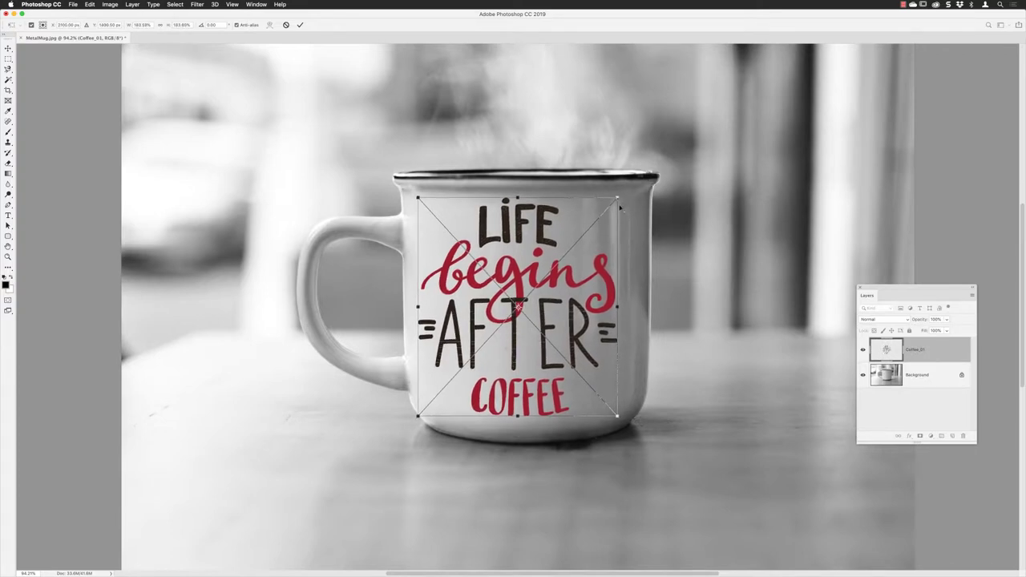
pyautogui.moveTo(541, 226); pyautogui.dragTo(557, 233)
pyautogui.moveTo(628, 196); pyautogui.dragTo(622, 202)
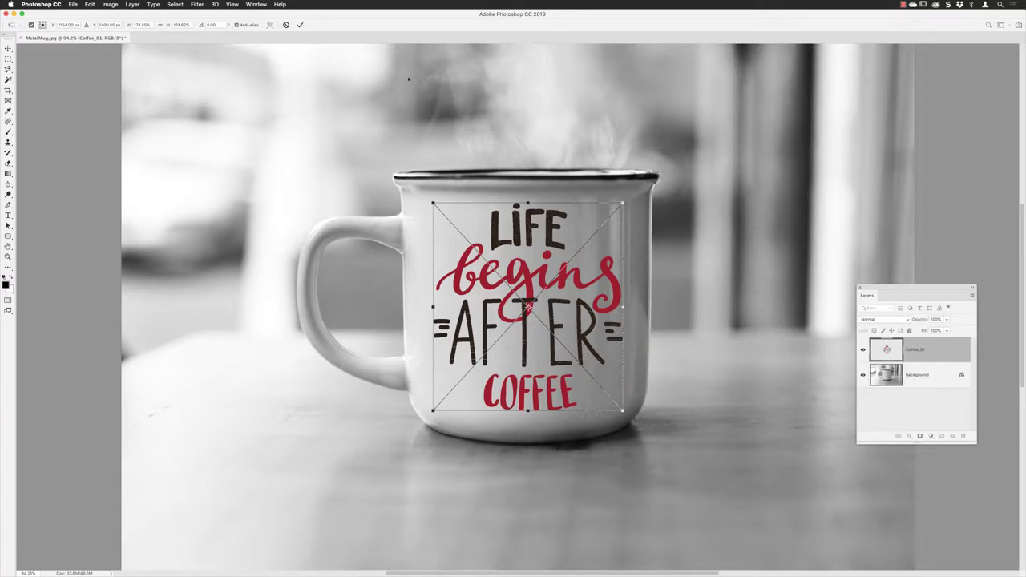
pyautogui.click(301, 26)
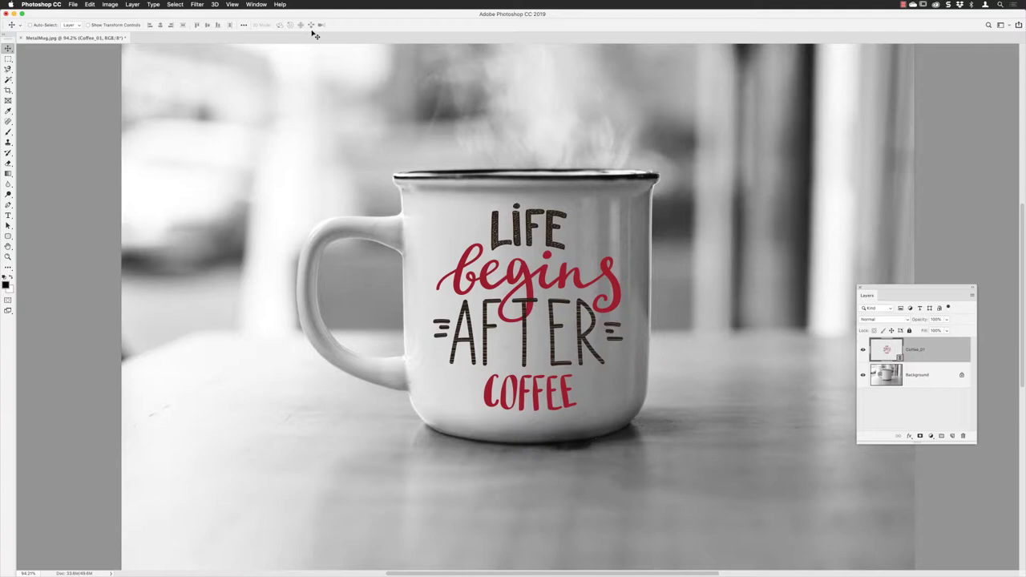
pyautogui.moveTo(877, 288); pyautogui.dragTo(743, 137)
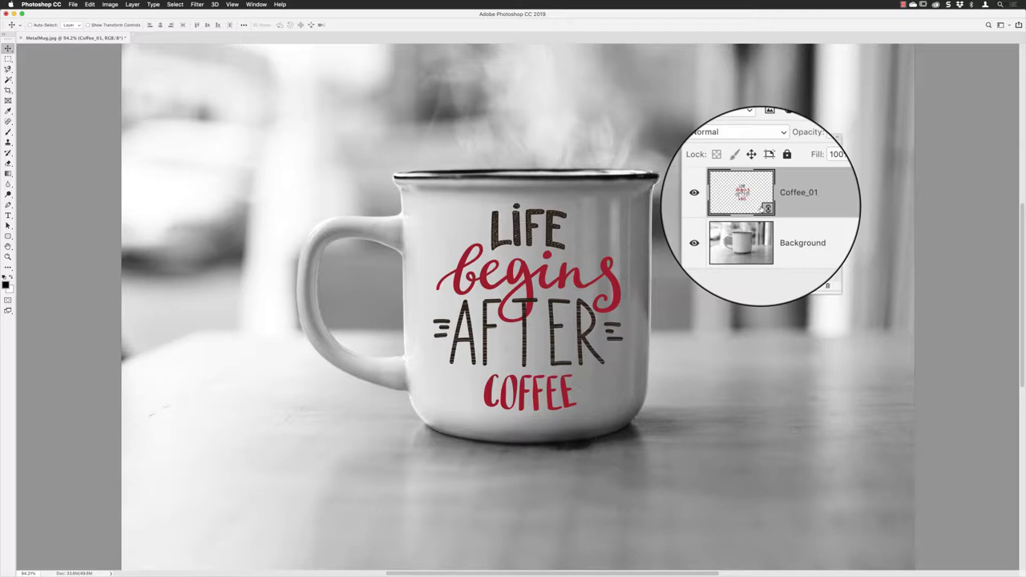
# - Convert the Coffee_01 layer to a smart object and rename it quote_template
pyautogui.rightClick(780, 199)
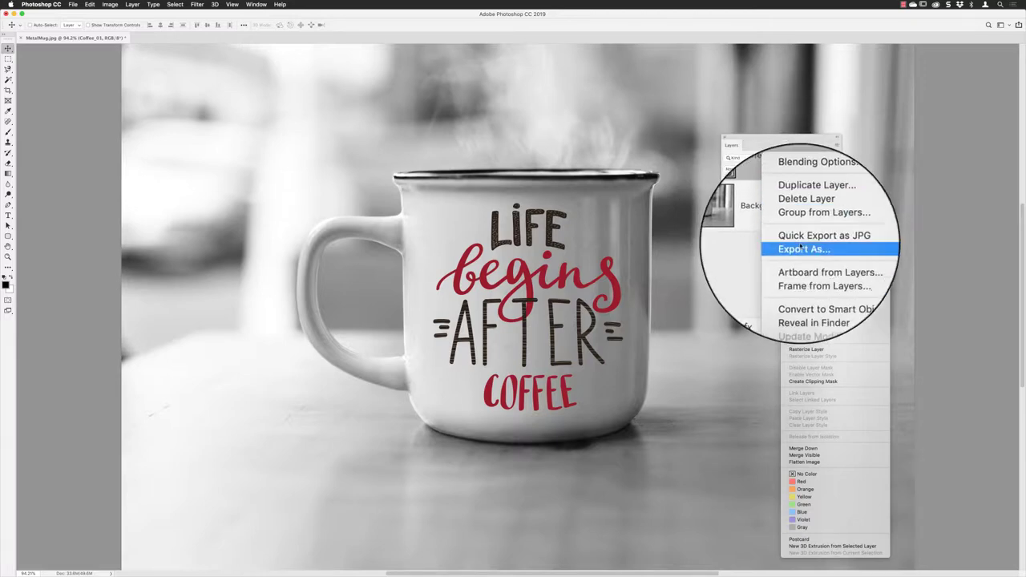
pyautogui.click(800, 276)
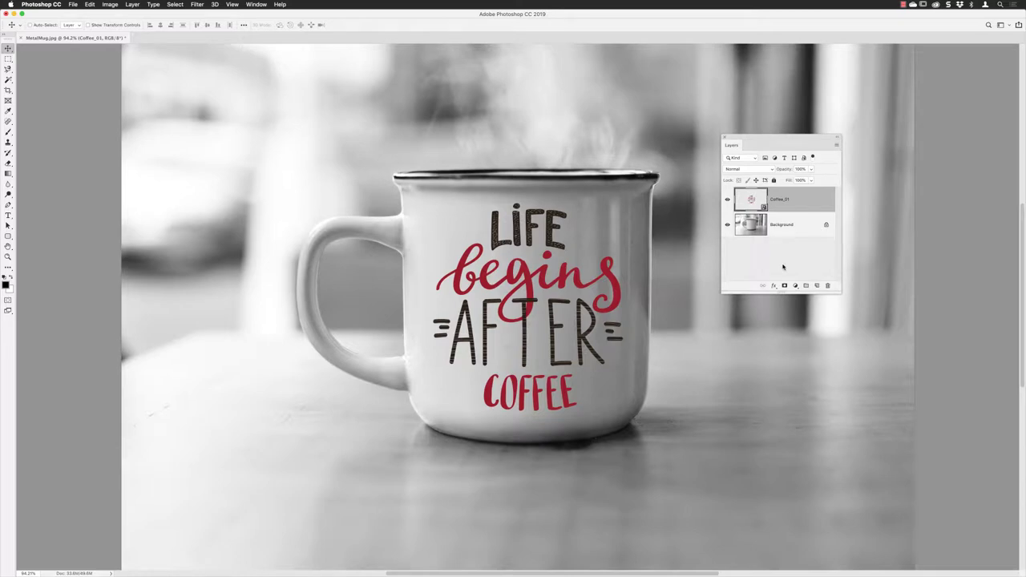
pyautogui.doubleClick(780, 199)
pyautogui.write('quote_template')
pyautogui.press('Return')
# - Start a Warp transform on the quote artwork using Edit > Transform > Warp
pyautogui.click(91, 5)
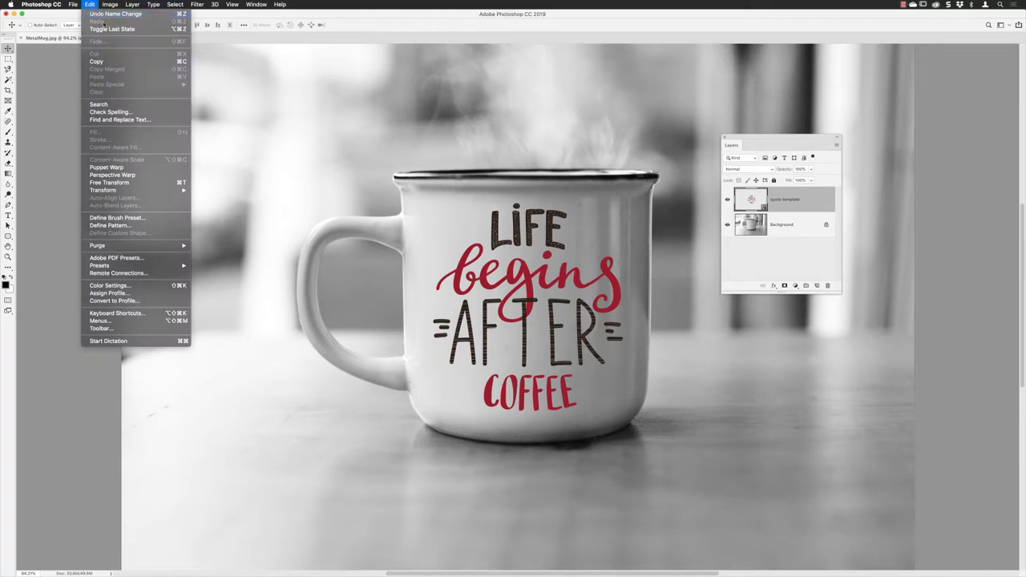
pyautogui.moveTo(135, 191)
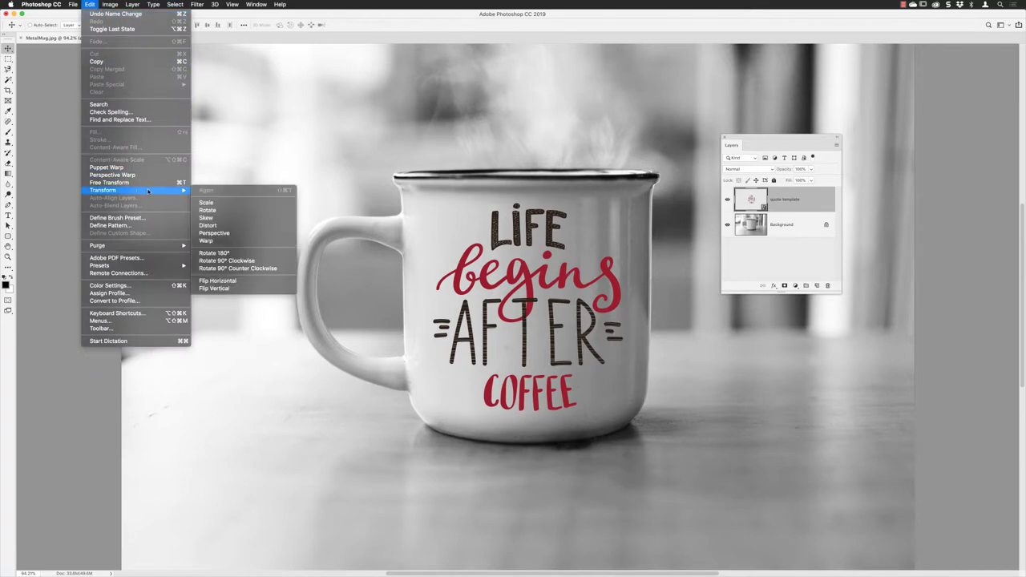
pyautogui.click(216, 240)
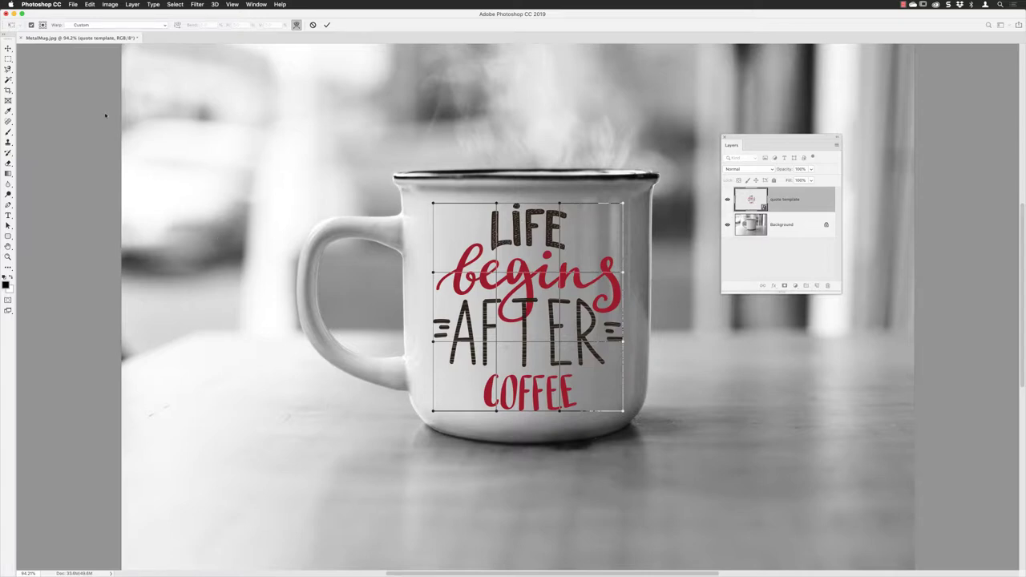
# - Apply a Bulge warp to the quote with Bend 20, then reduce it to about 6.5
pyautogui.click(140, 26)
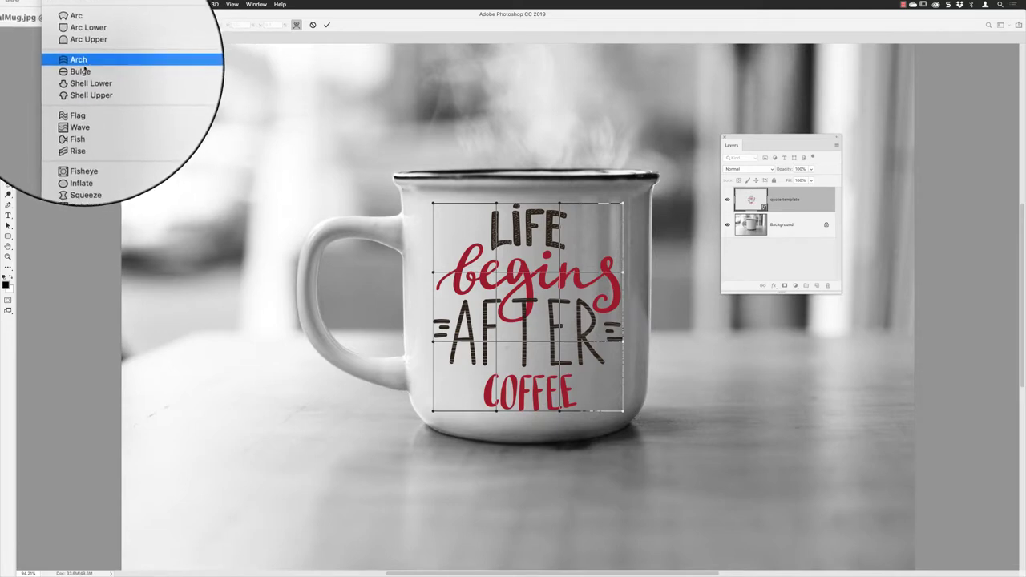
pyautogui.click(81, 70)
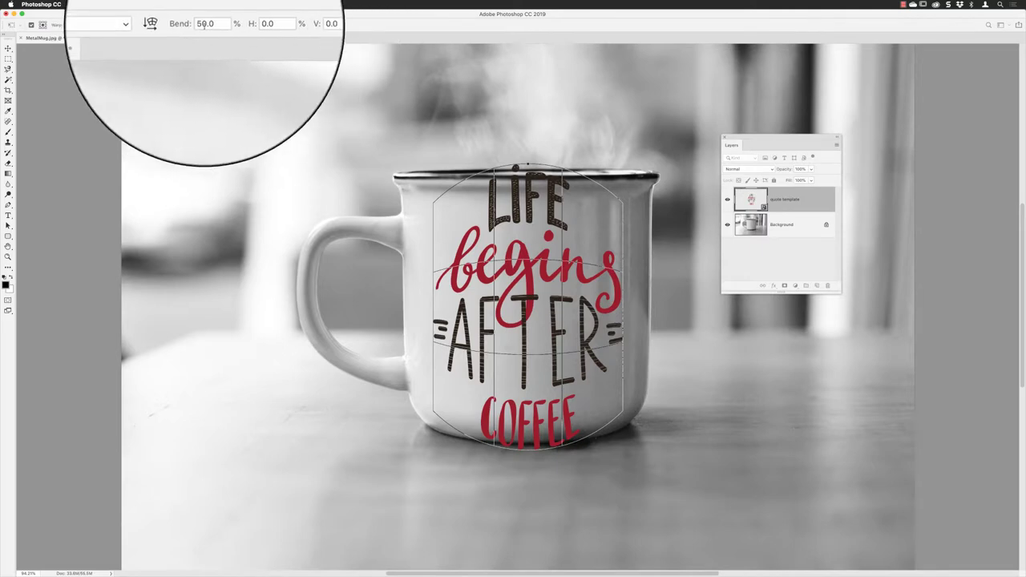
pyautogui.click(205, 24)
pyautogui.write('20')
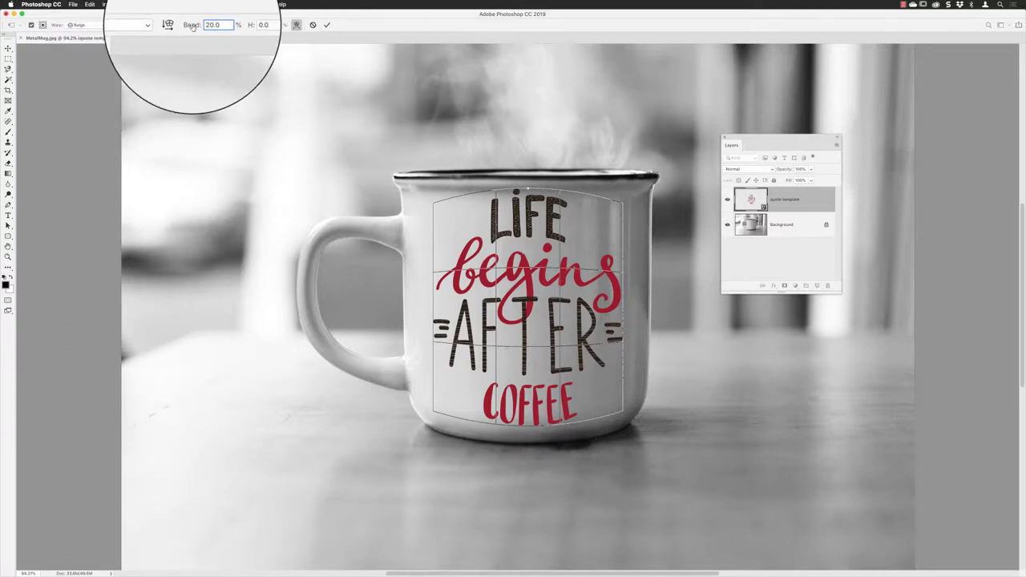
pyautogui.moveTo(193, 26); pyautogui.dragTo(46, 46)
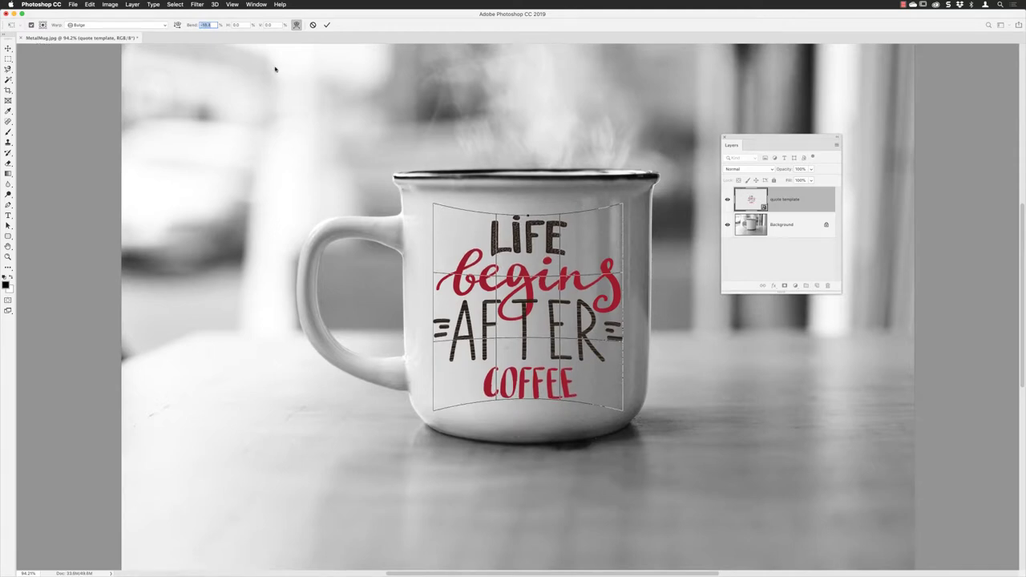
# - Reset the warp style to None so the quote is flat again
pyautogui.click(163, 27)
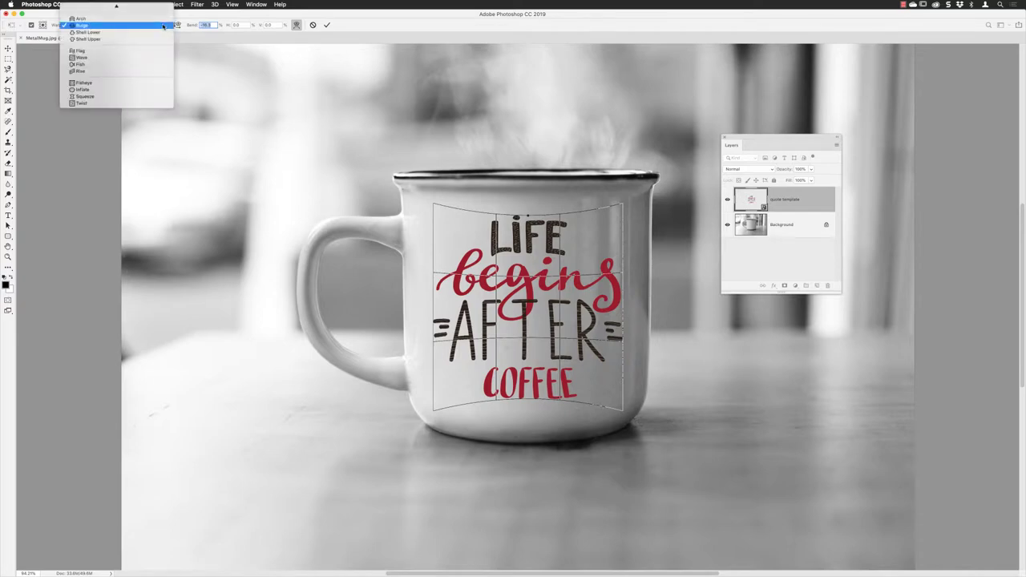
pyautogui.moveTo(116, 6)
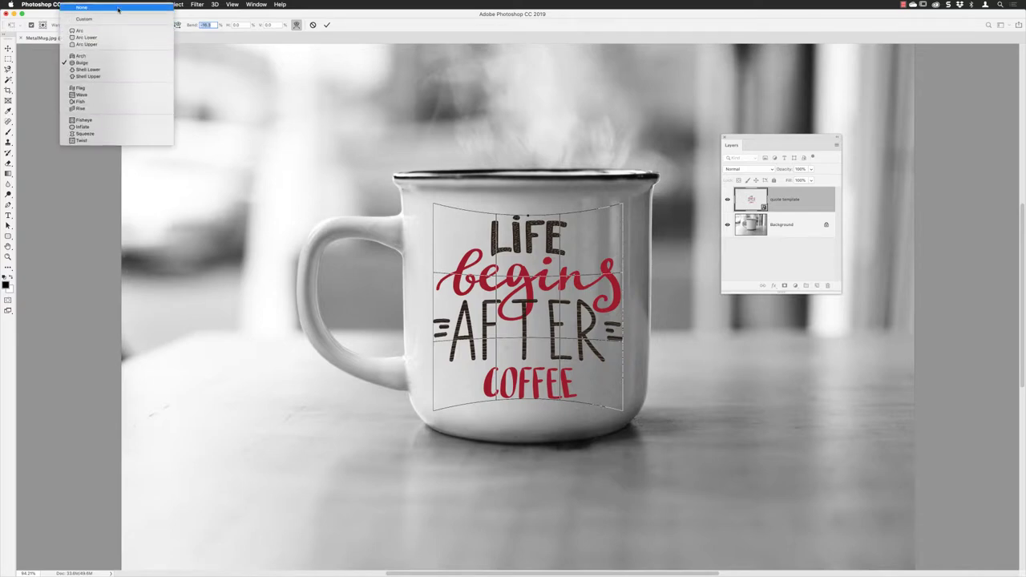
pyautogui.click(118, 8)
pyautogui.click(122, 25)
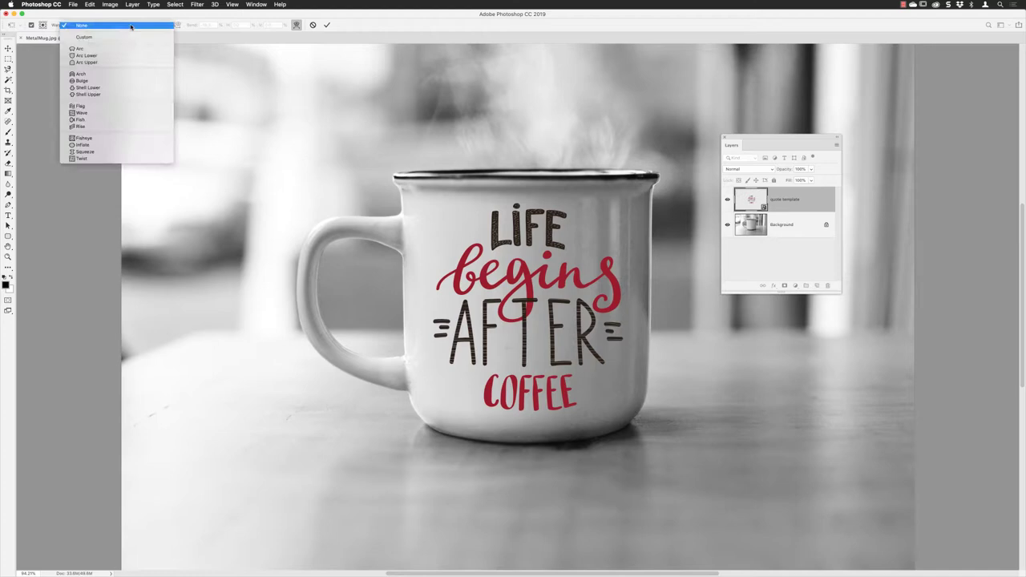
# - Switch to a custom warp grid and lift the top edge and top corners to match the mug's rim
pyautogui.click(127, 38)
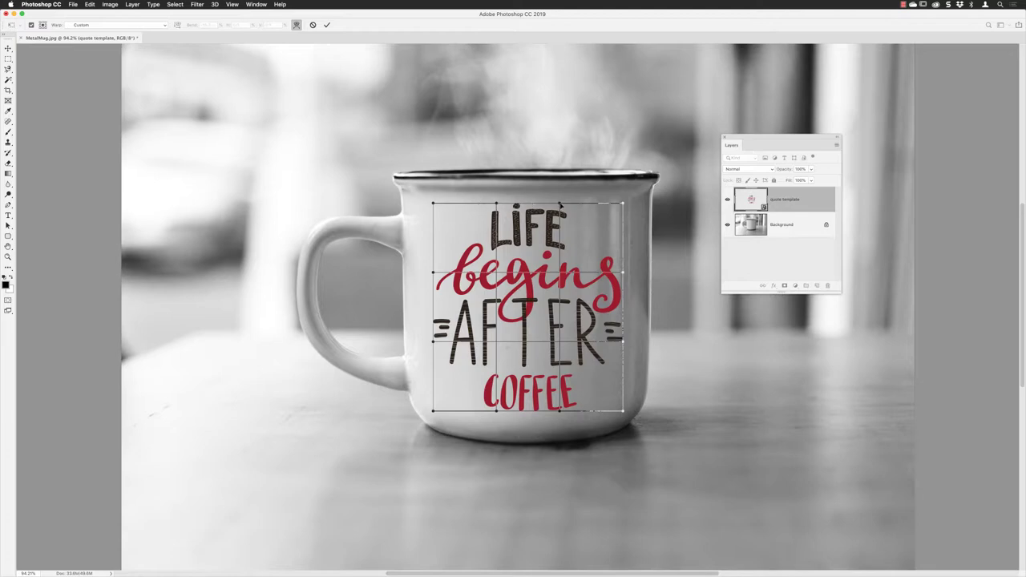
pyautogui.scroll(5, 559, 231)
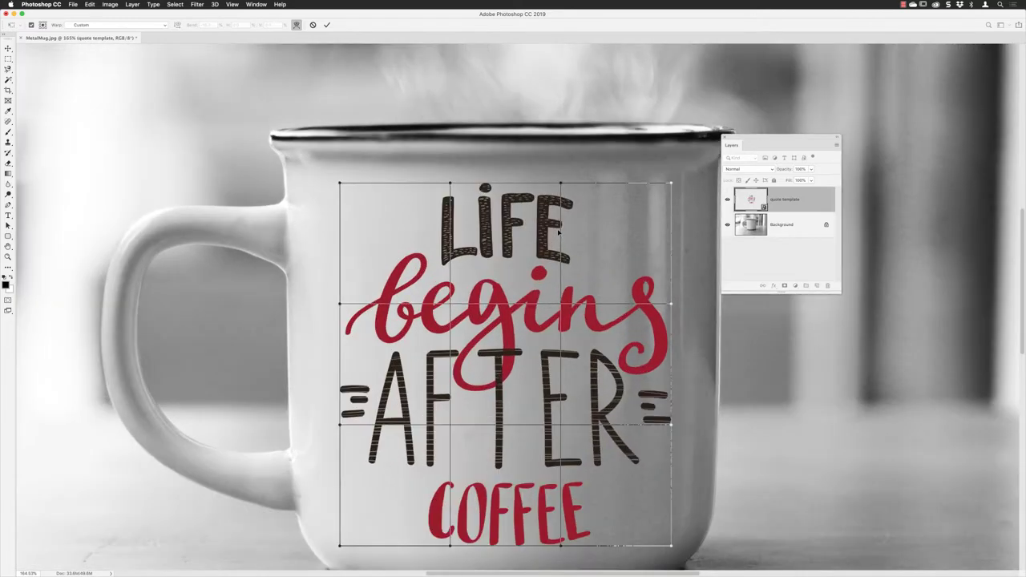
pyautogui.scroll(-3, 558, 231)
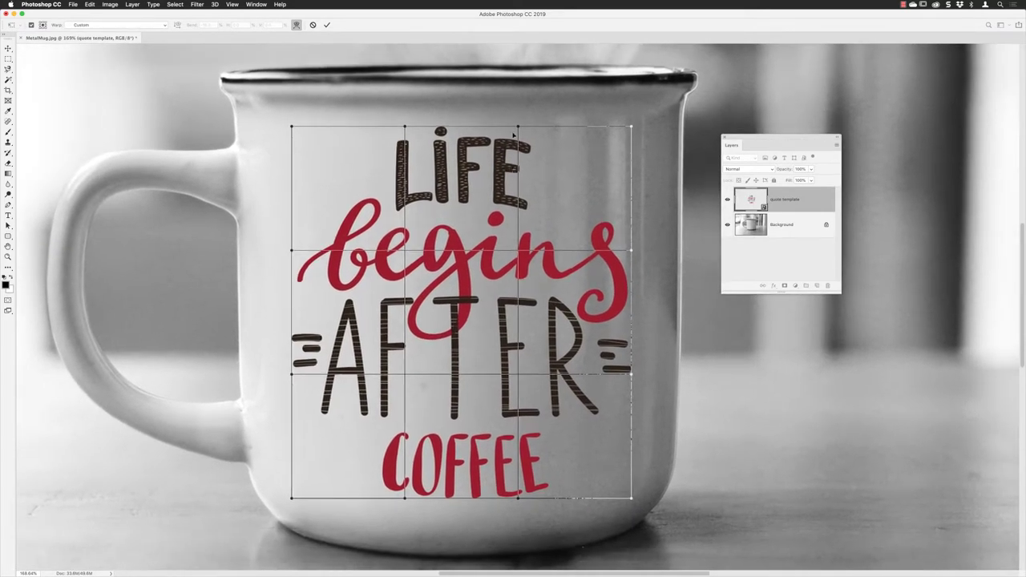
pyautogui.moveTo(518, 127); pyautogui.dragTo(518, 117)
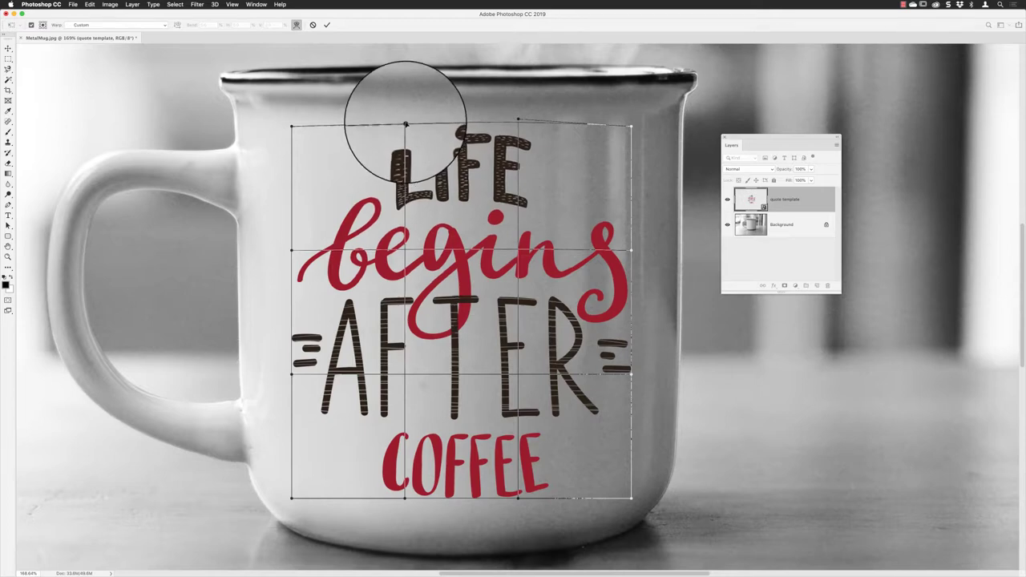
pyautogui.moveTo(405, 127); pyautogui.dragTo(404, 122)
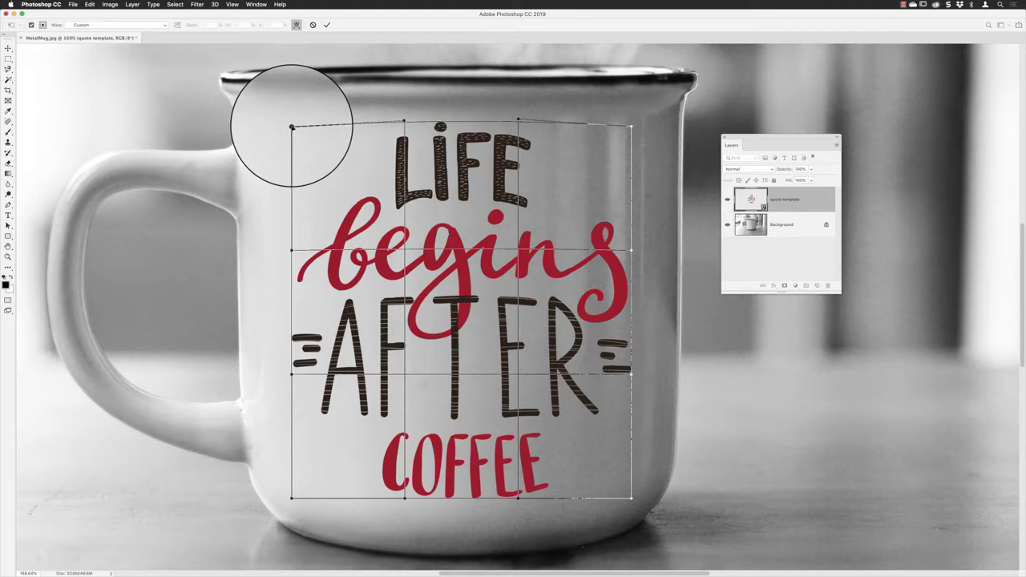
pyautogui.moveTo(287, 126); pyautogui.dragTo(292, 119)
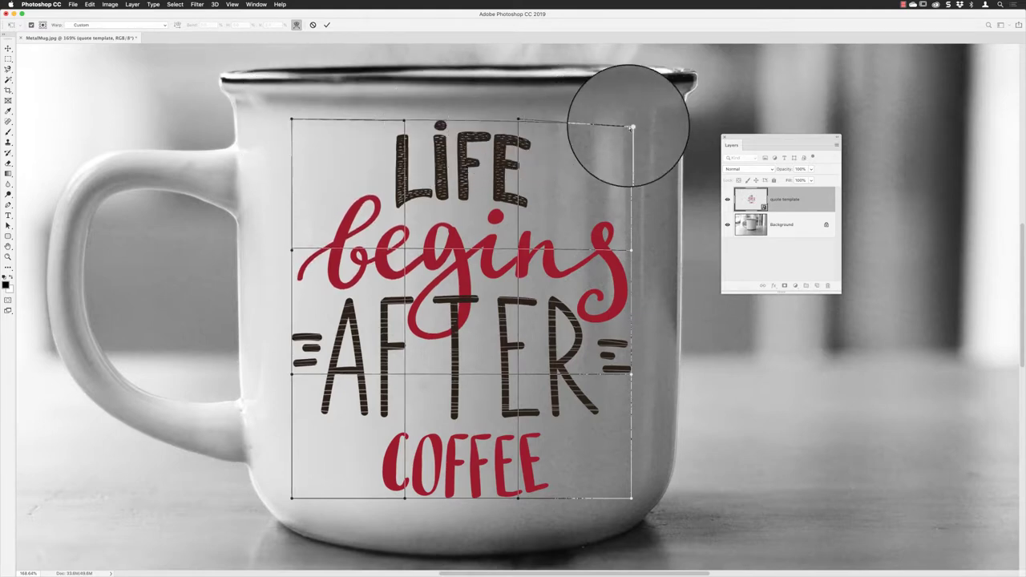
pyautogui.moveTo(630, 126); pyautogui.dragTo(631, 118)
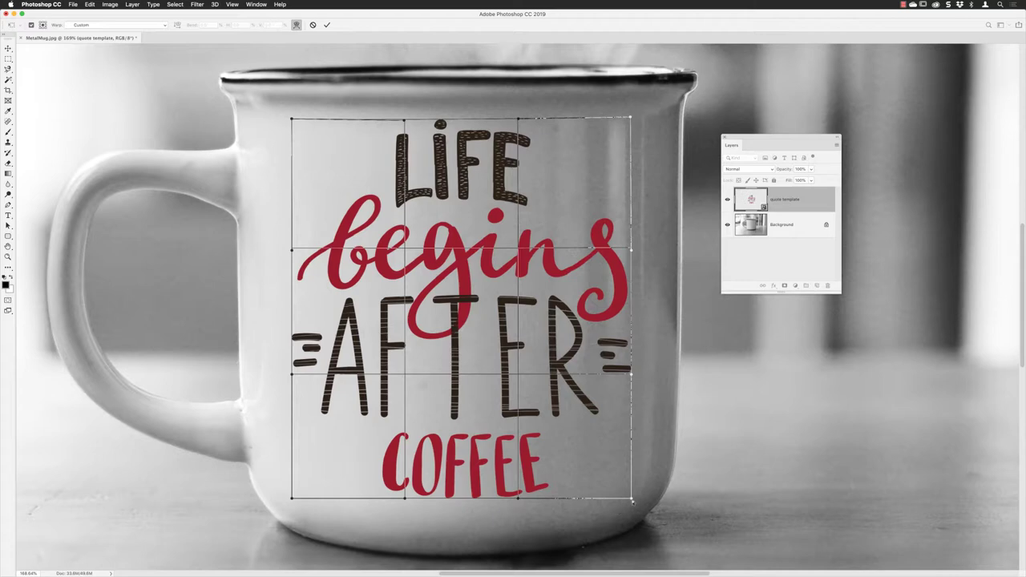
# - Raise the bottom warp corners, bow the bottom edge downward around the mug body, and commit the warp
pyautogui.moveTo(632, 498); pyautogui.dragTo(631, 484)
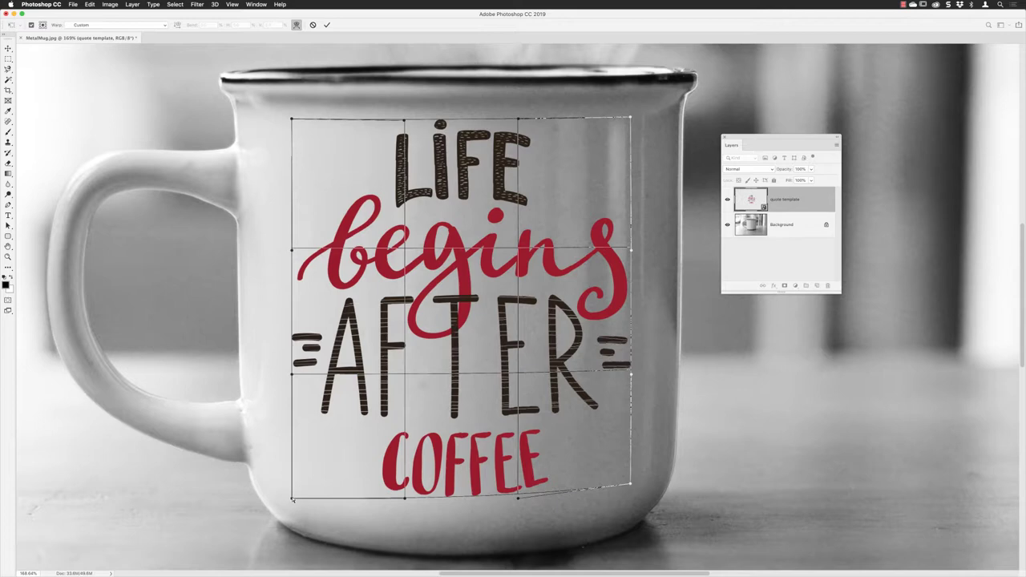
pyautogui.moveTo(292, 499); pyautogui.dragTo(290, 484)
pyautogui.moveTo(405, 498); pyautogui.dragTo(406, 506)
pyautogui.moveTo(517, 502); pyautogui.dragTo(518, 505)
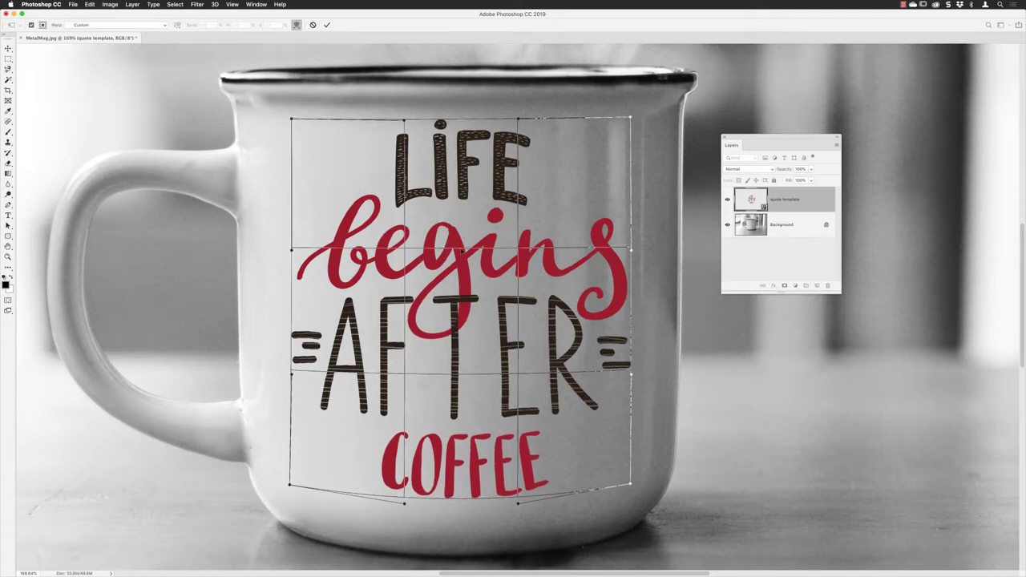
pyautogui.moveTo(470, 250); pyautogui.dragTo(470, 247)
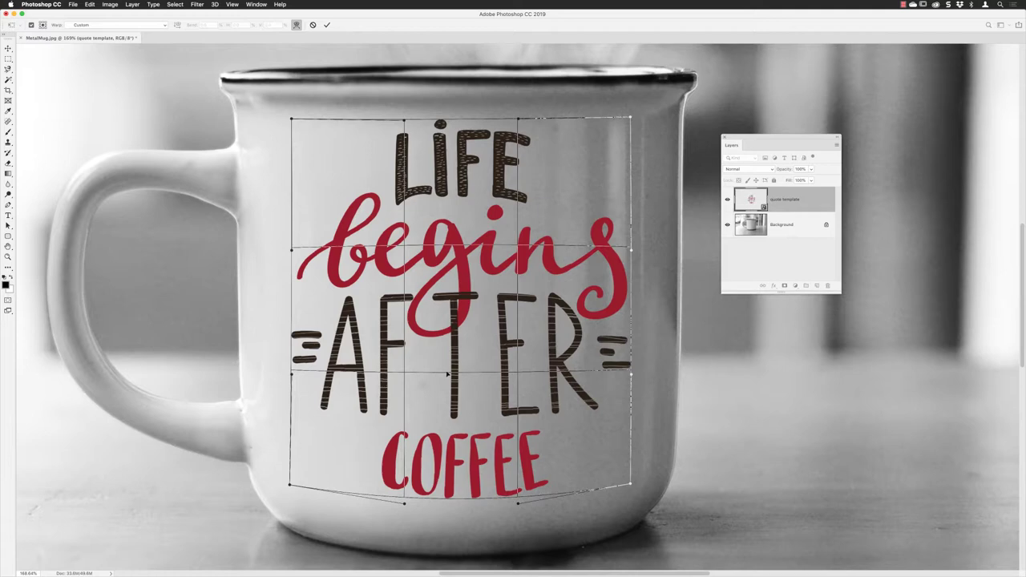
pyautogui.moveTo(448, 374); pyautogui.dragTo(468, 380)
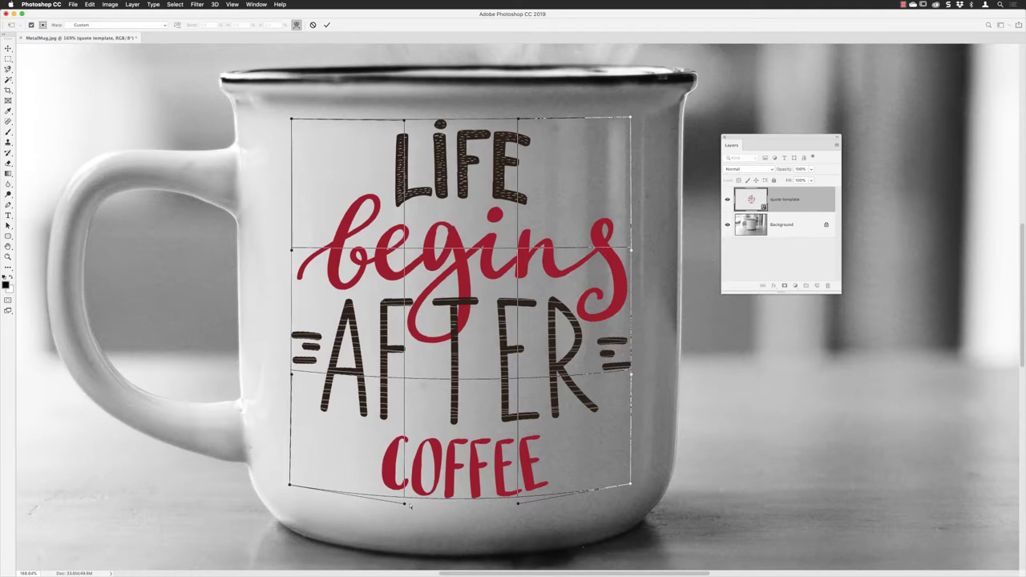
pyautogui.moveTo(405, 505); pyautogui.dragTo(405, 509)
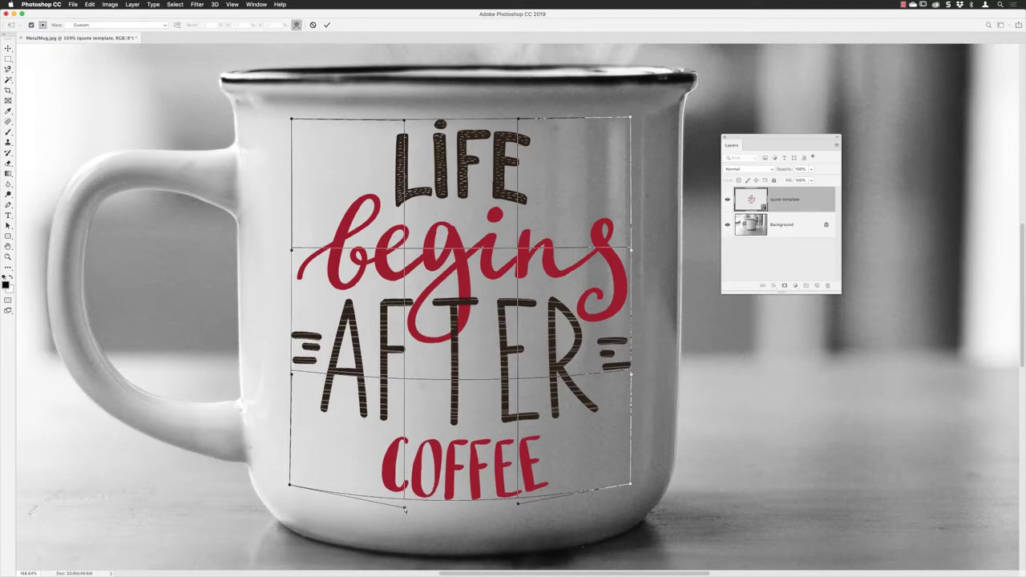
pyautogui.moveTo(517, 505); pyautogui.dragTo(516, 510)
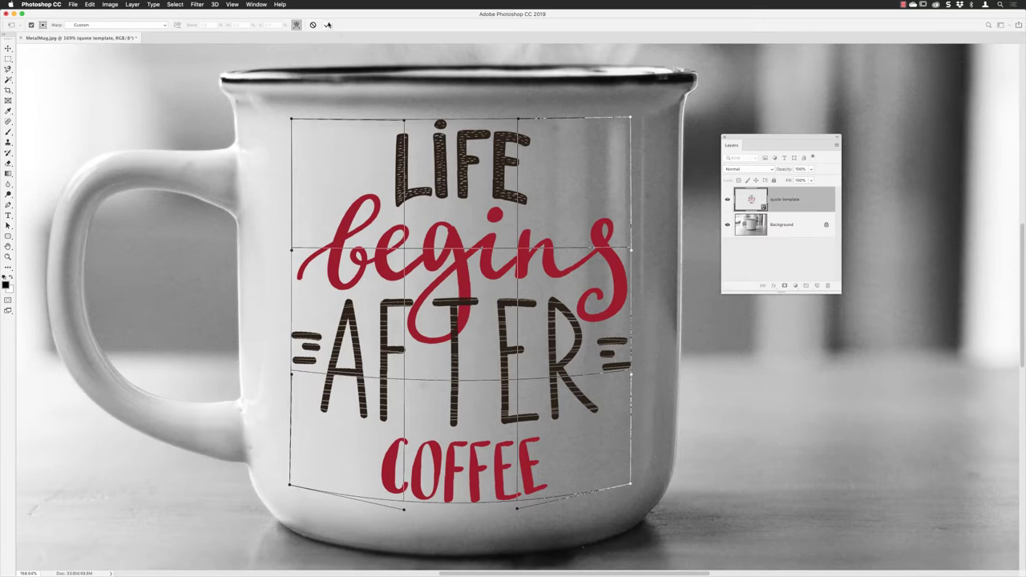
pyautogui.click(327, 25)
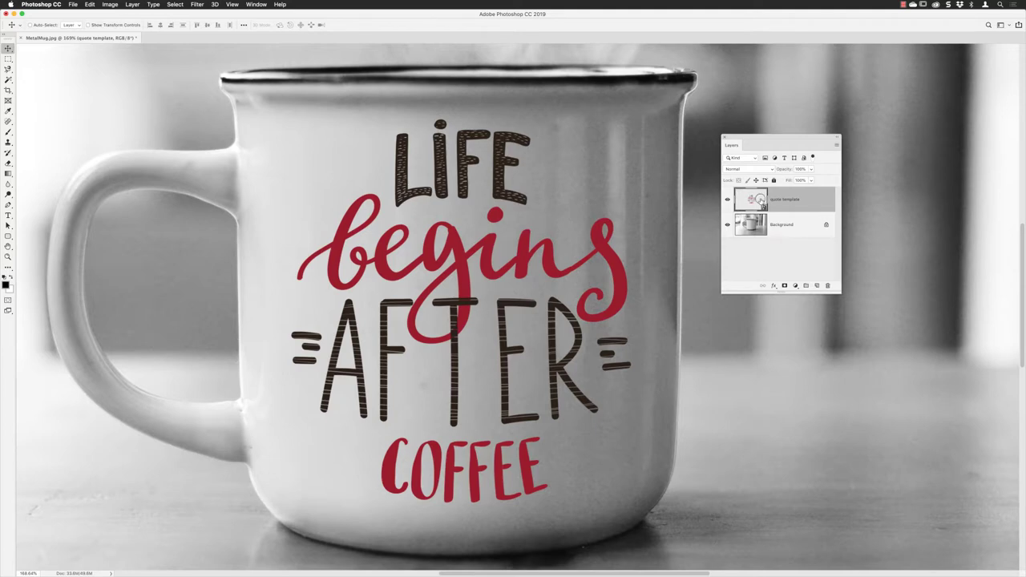
# - Set the quote_template layer's blend mode to Color Burn and zoom in to inspect the result
pyautogui.click(737, 154)
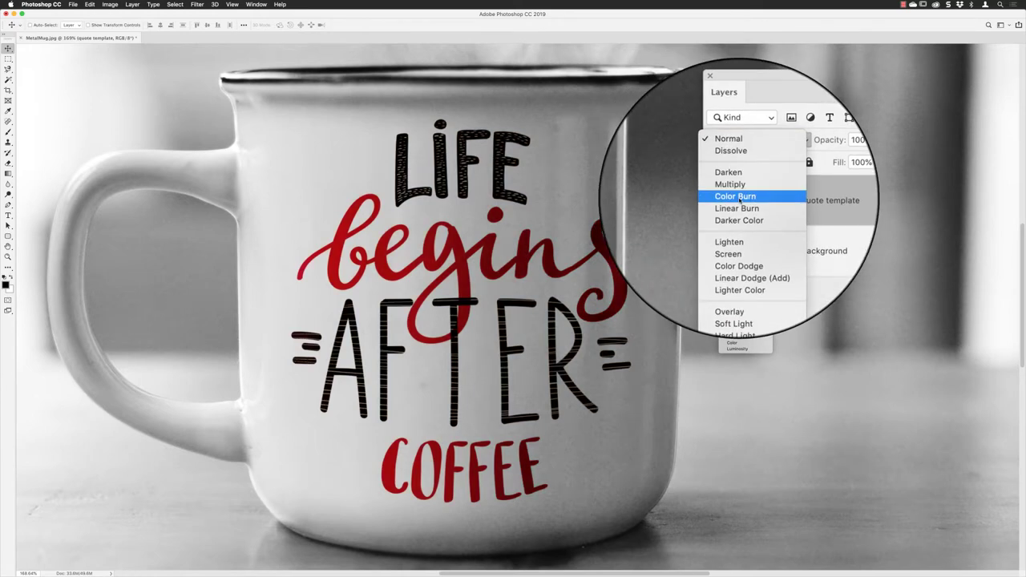
pyautogui.click(739, 199)
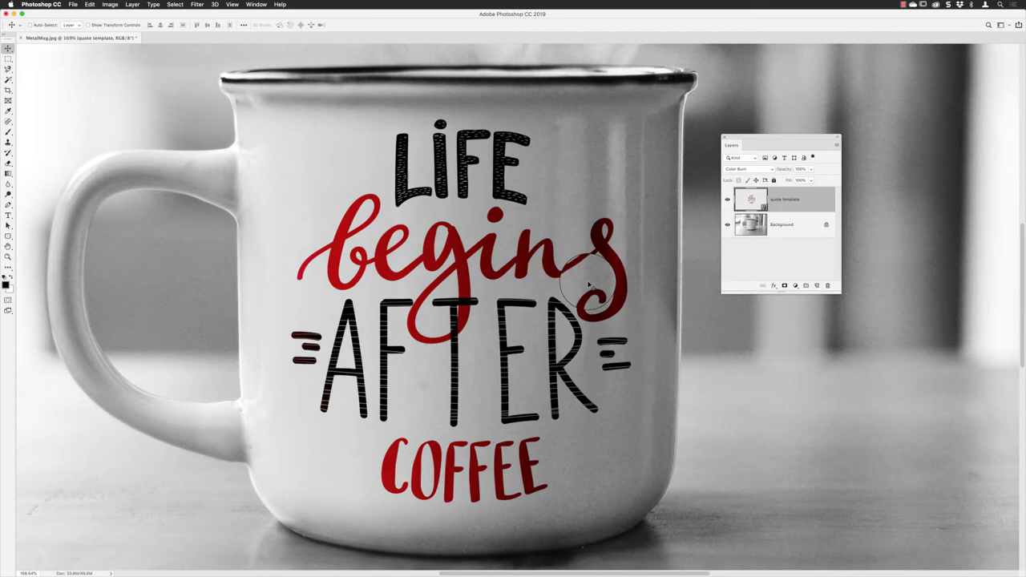
pyautogui.scroll(2, 589, 285)
pyautogui.scroll(5, 589, 285)
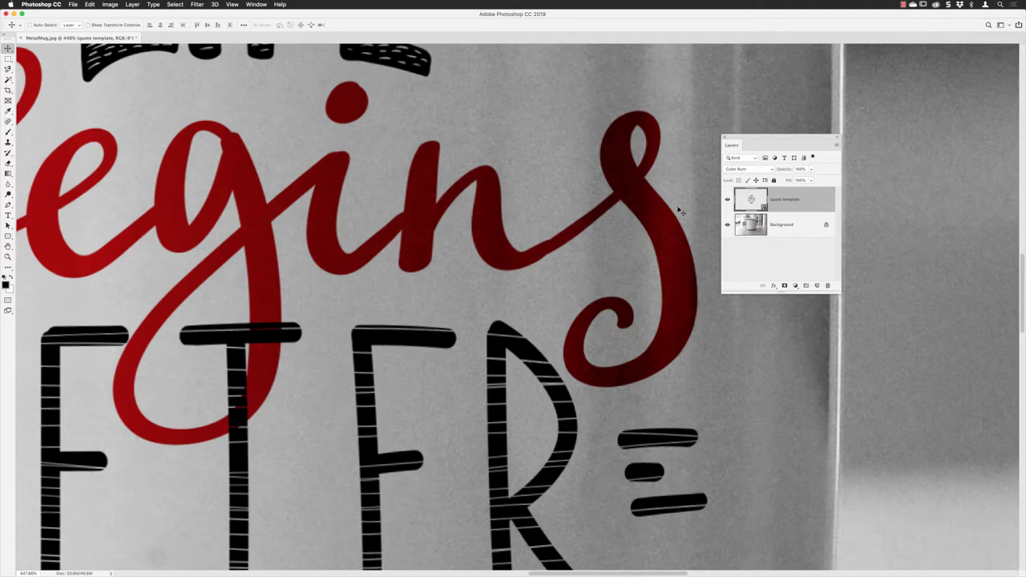
pyautogui.scroll(-5, 681, 212)
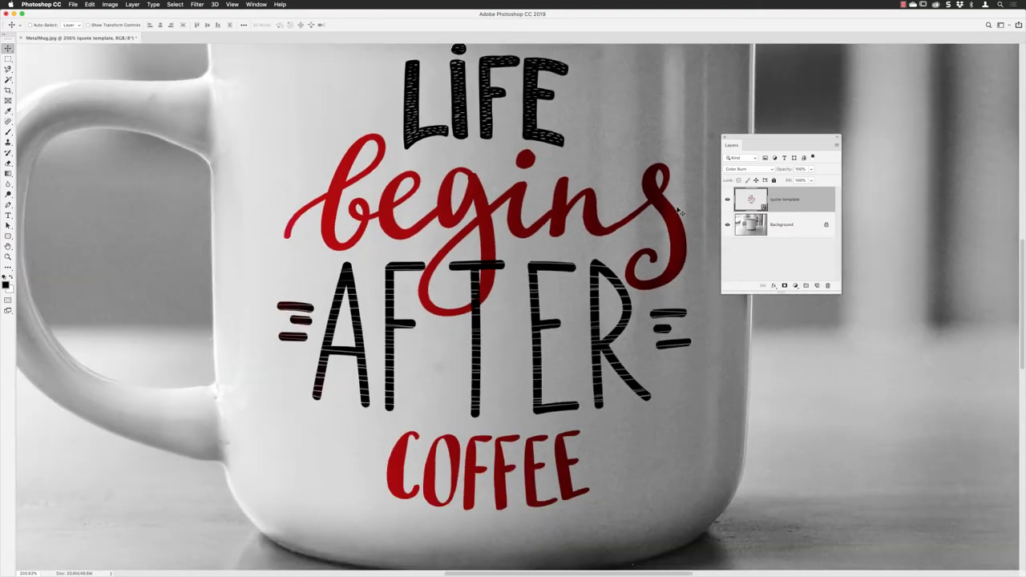
pyautogui.scroll(-3, 681, 212)
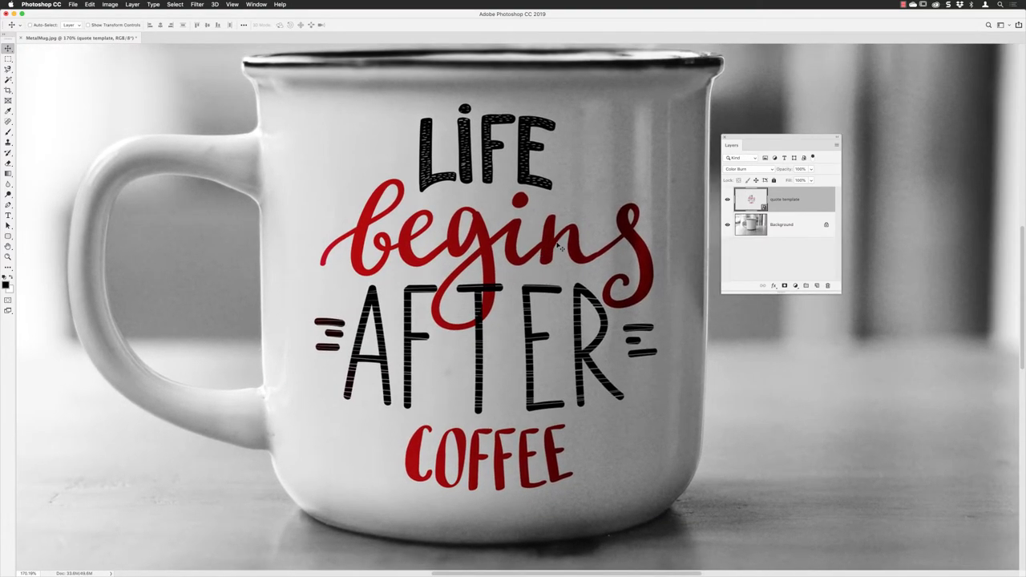
pyautogui.hscroll(2, 555, 241)
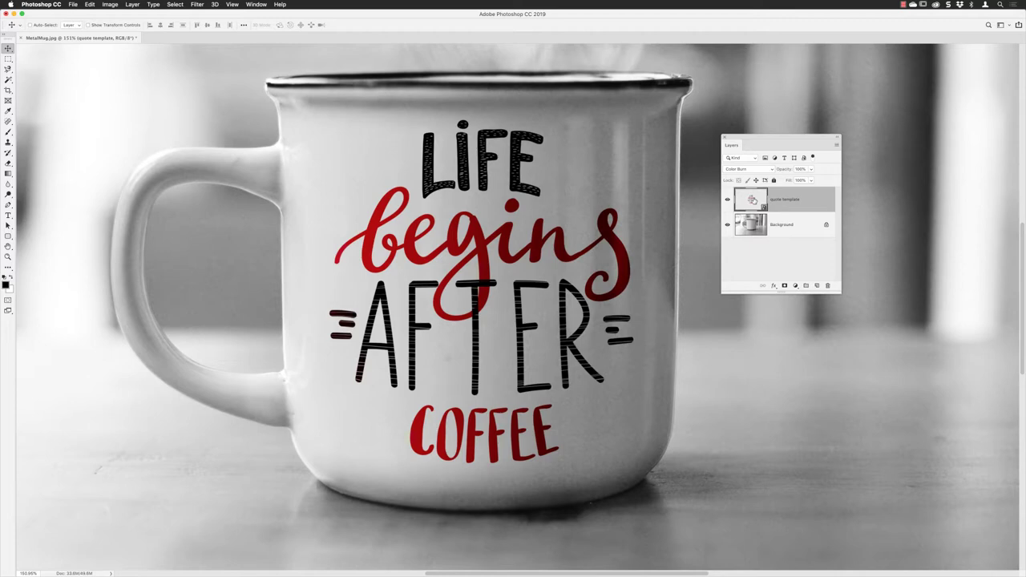
# - Open the quote_template contents, hide Coffee_01, and place Coffee_02.ai as a linked layer
pyautogui.doubleClick(753, 200)
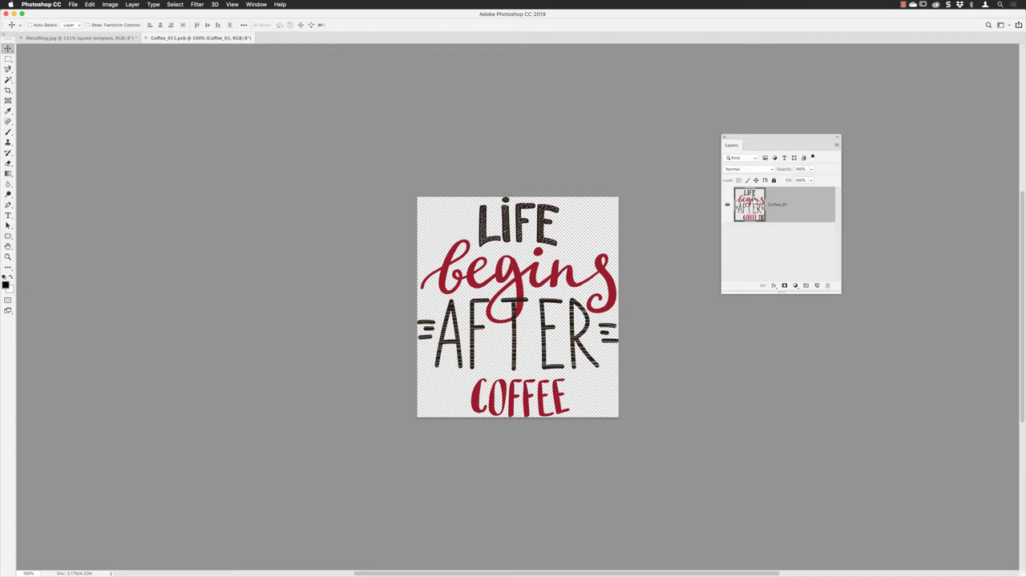
pyautogui.click(727, 207)
pyautogui.click(73, 4)
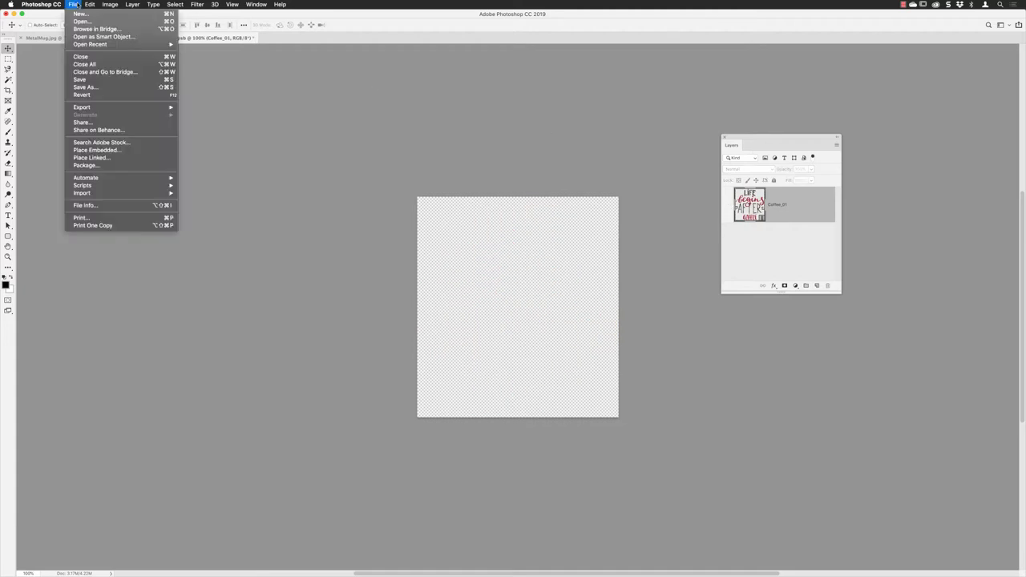
pyautogui.click(90, 158)
pyautogui.click(399, 103)
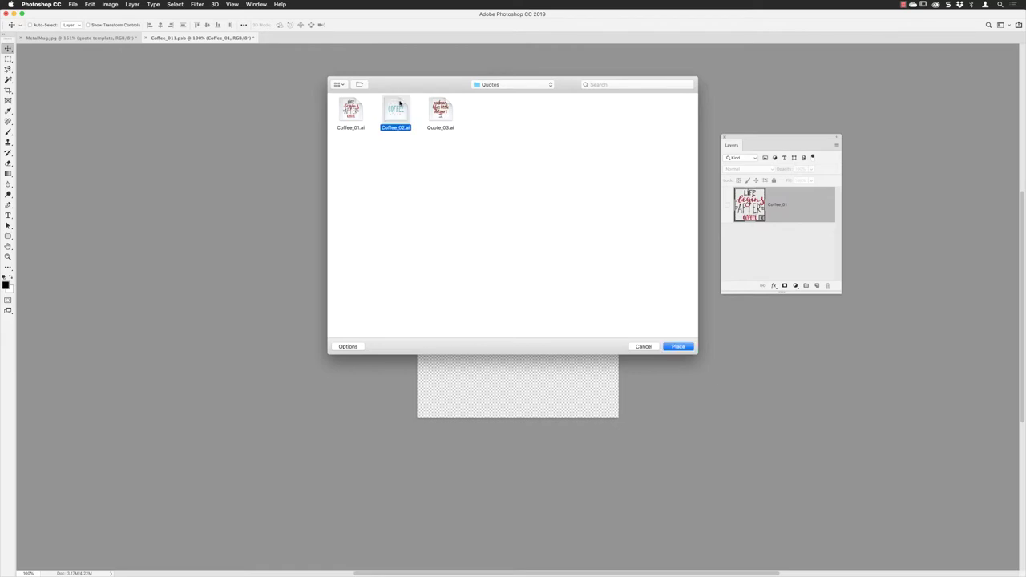
pyautogui.click(673, 349)
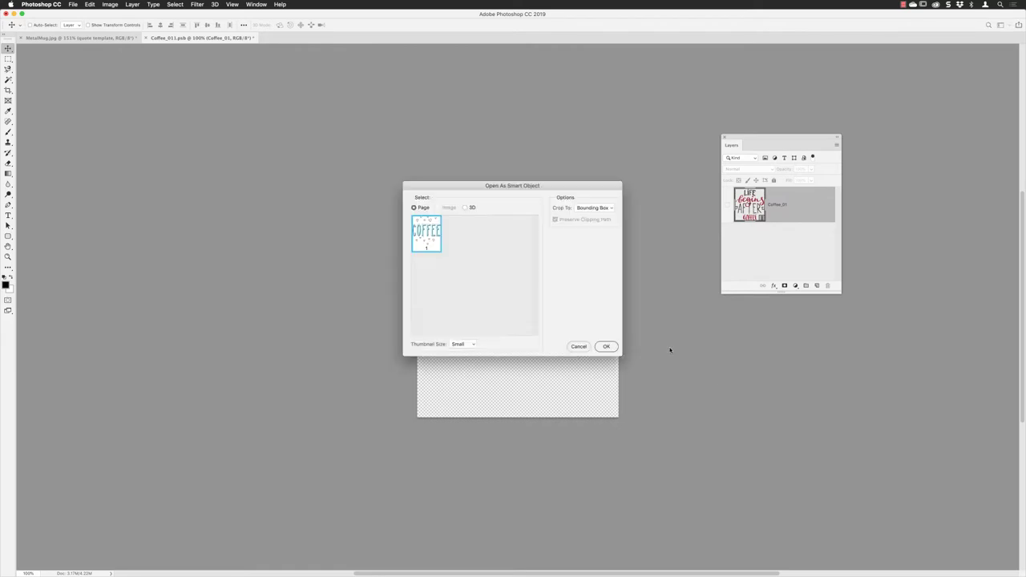
pyautogui.click(606, 346)
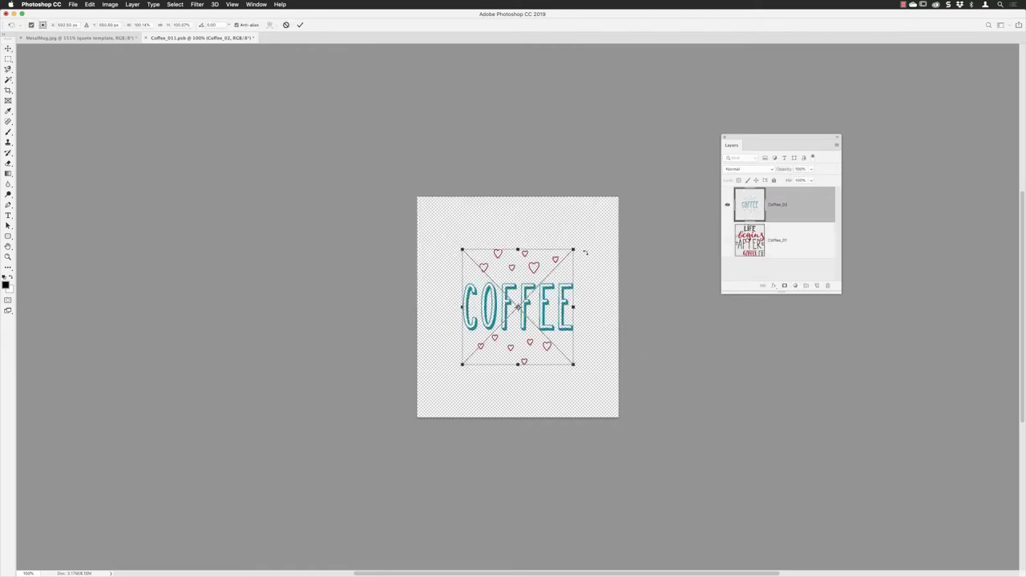
# - Enlarge the Coffee_02 artwork to fill the canvas, commit it, and save Coffee_01.psb
pyautogui.moveTo(573, 250); pyautogui.dragTo(608, 198)
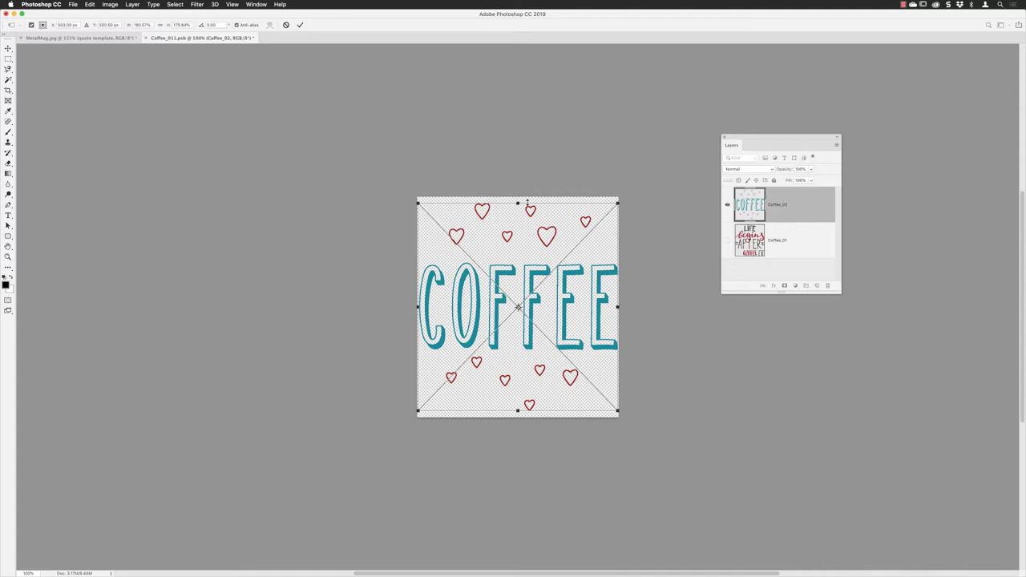
pyautogui.click(301, 24)
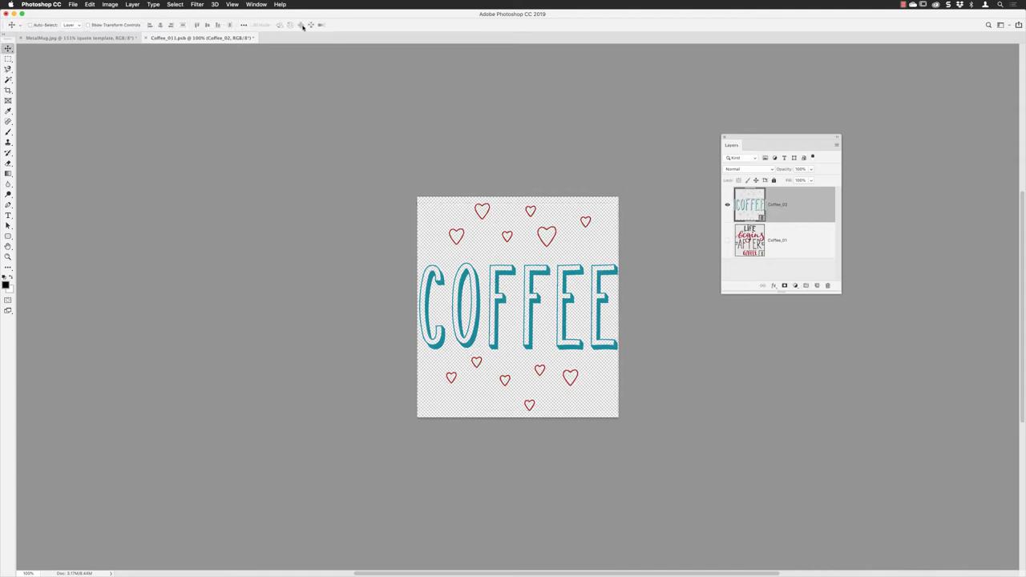
pyautogui.click(73, 5)
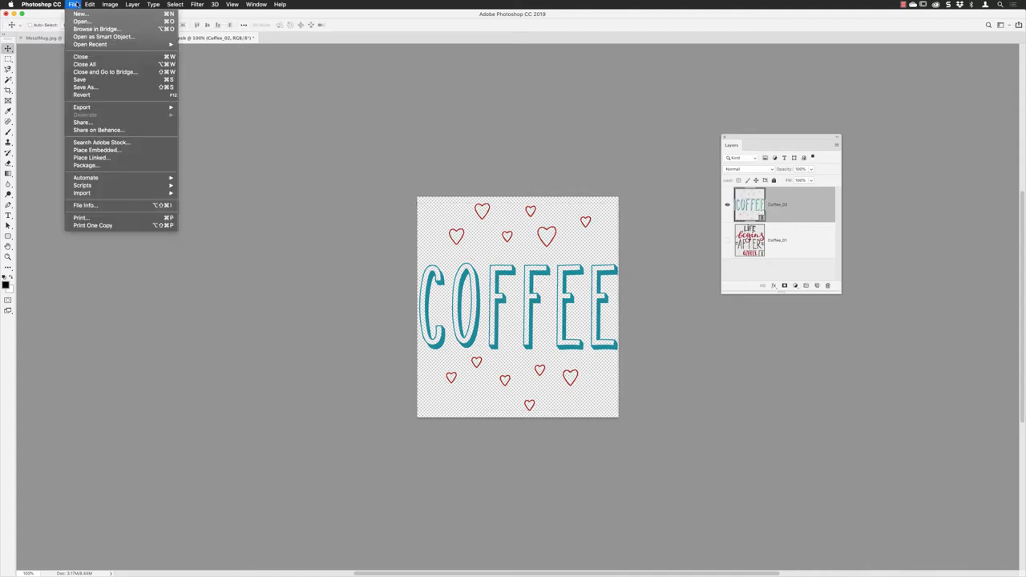
pyautogui.click(80, 81)
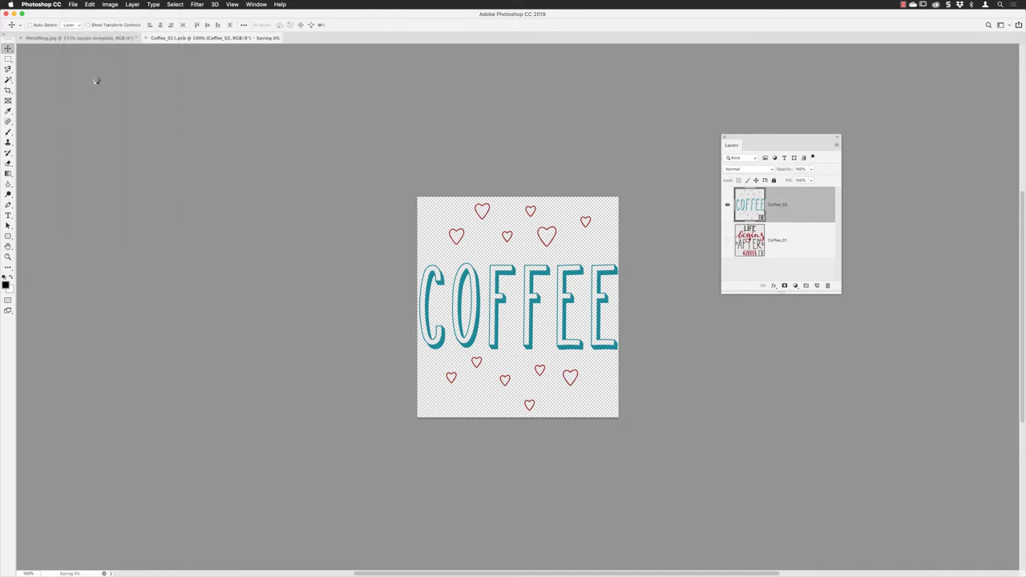
# - Check the MetalMug mockup, then hide the Coffee_02 layer in Coffee_01.psb
pyautogui.click(88, 38)
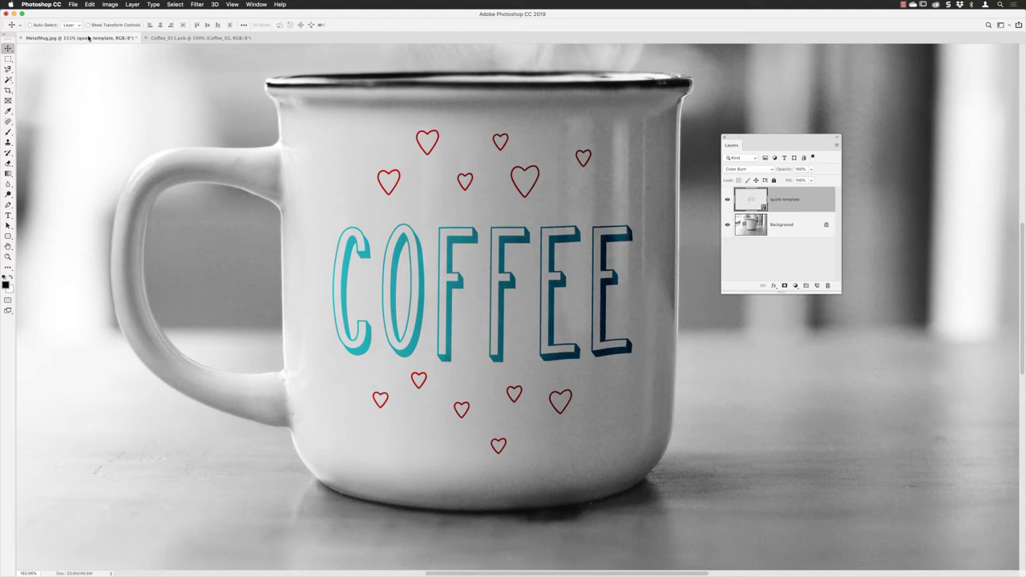
pyautogui.click(185, 39)
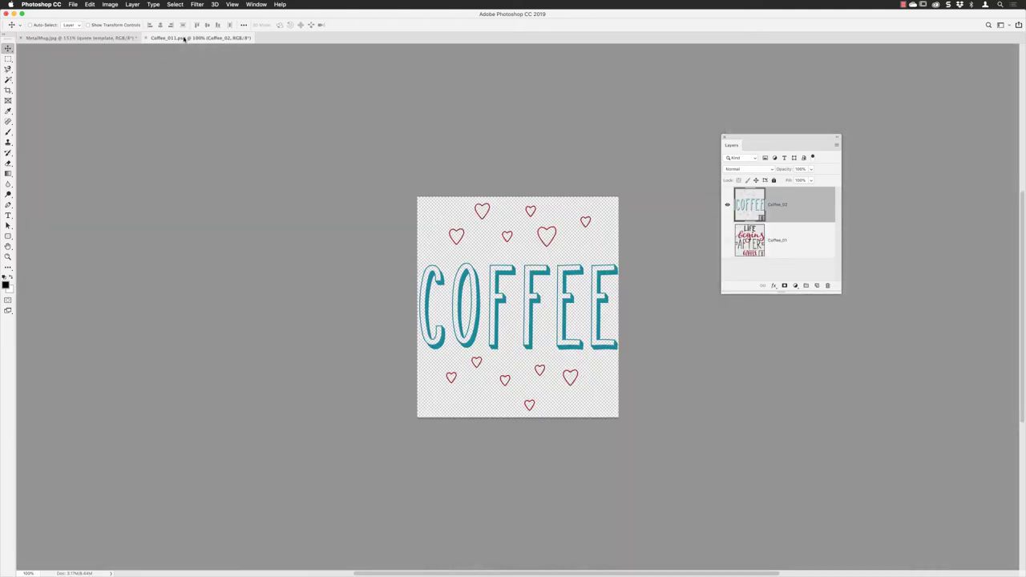
pyautogui.click(728, 205)
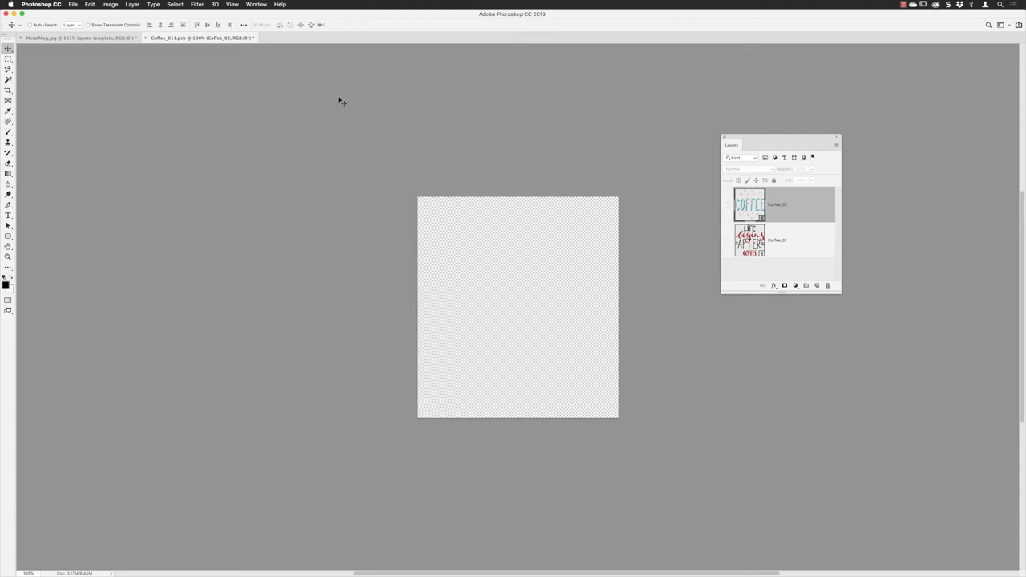
# - Place Quote_03.ai as a linked smart object, enlarge it to fill the canvas, and save
pyautogui.click(72, 5)
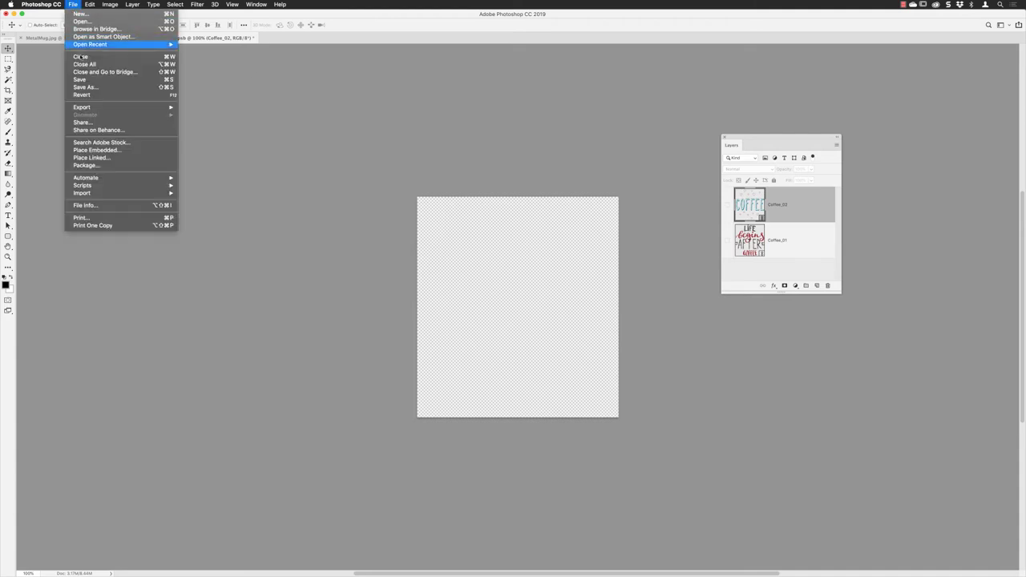
pyautogui.click(102, 158)
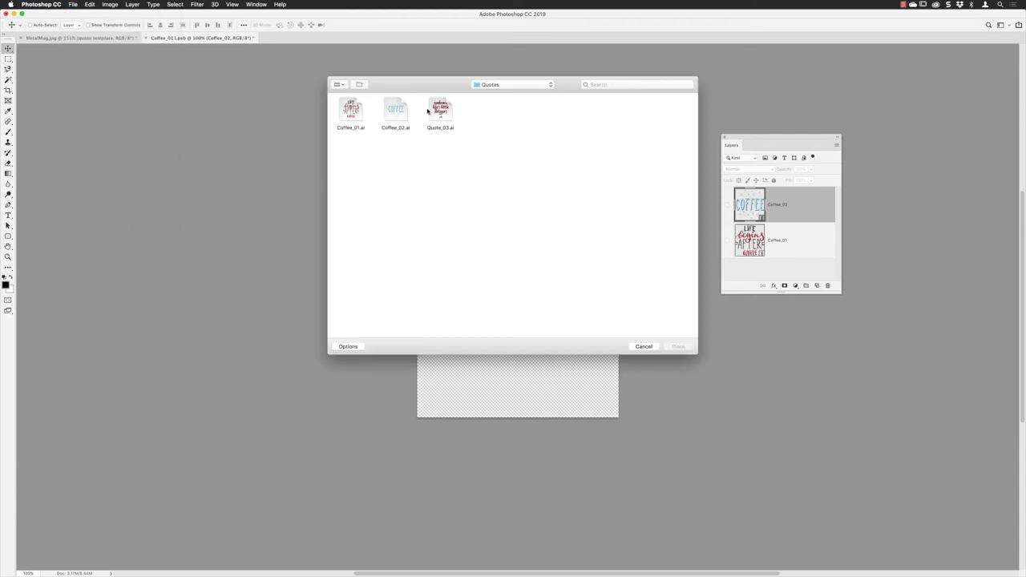
pyautogui.click(454, 128)
pyautogui.click(683, 348)
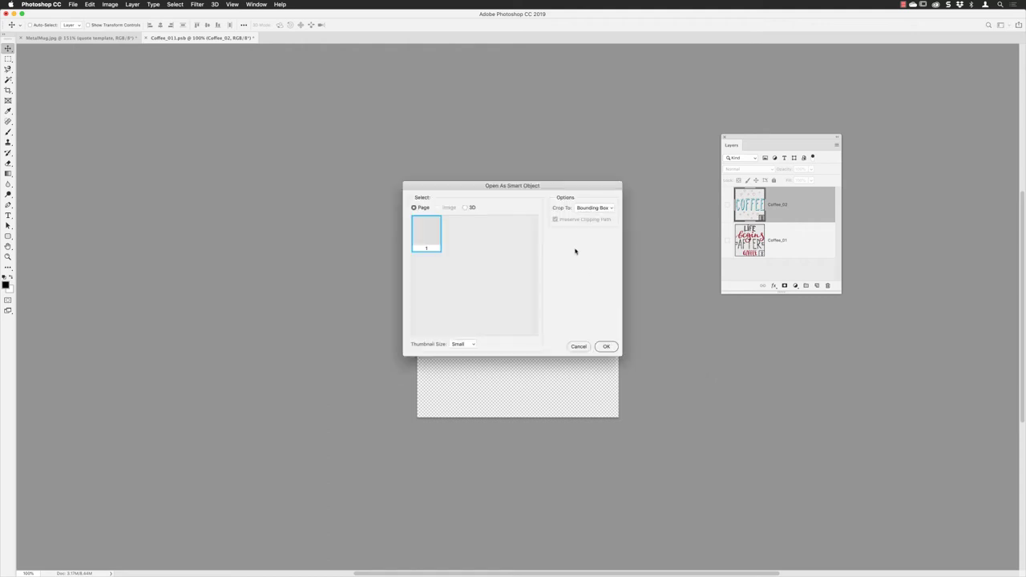
pyautogui.press('Return')
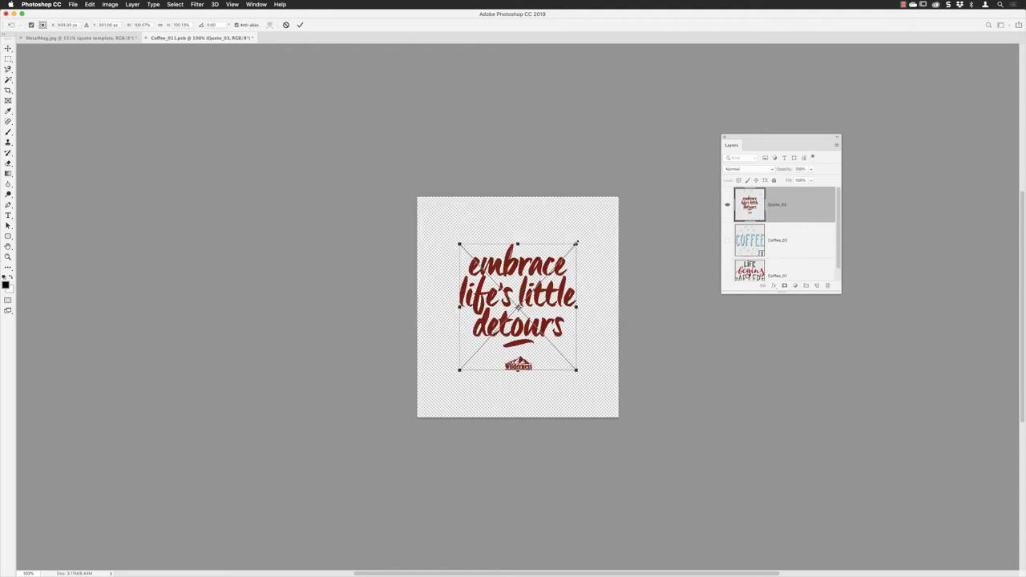
pyautogui.moveTo(588, 240); pyautogui.dragTo(614, 200)
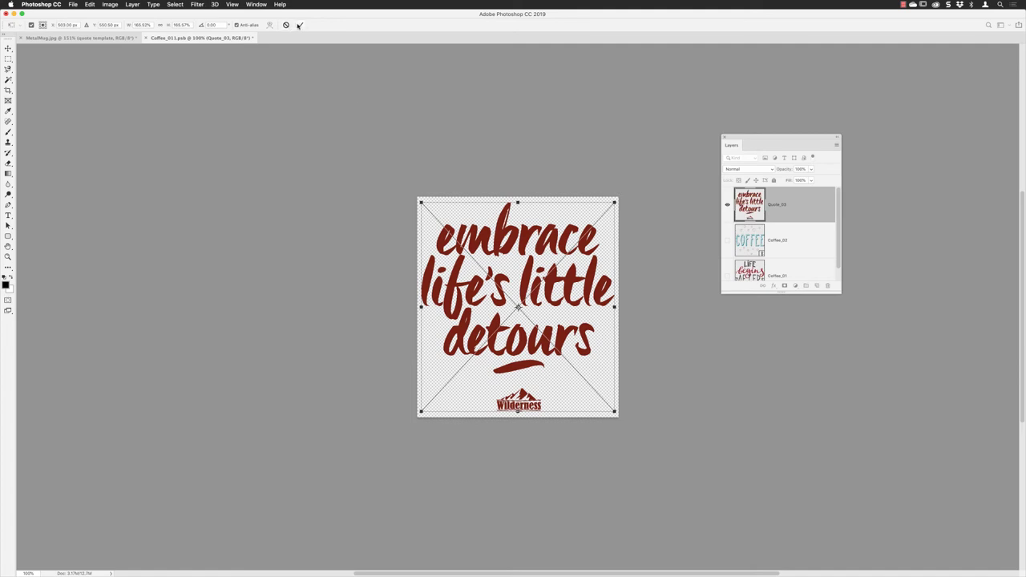
pyautogui.click(300, 25)
pyautogui.click(72, 4)
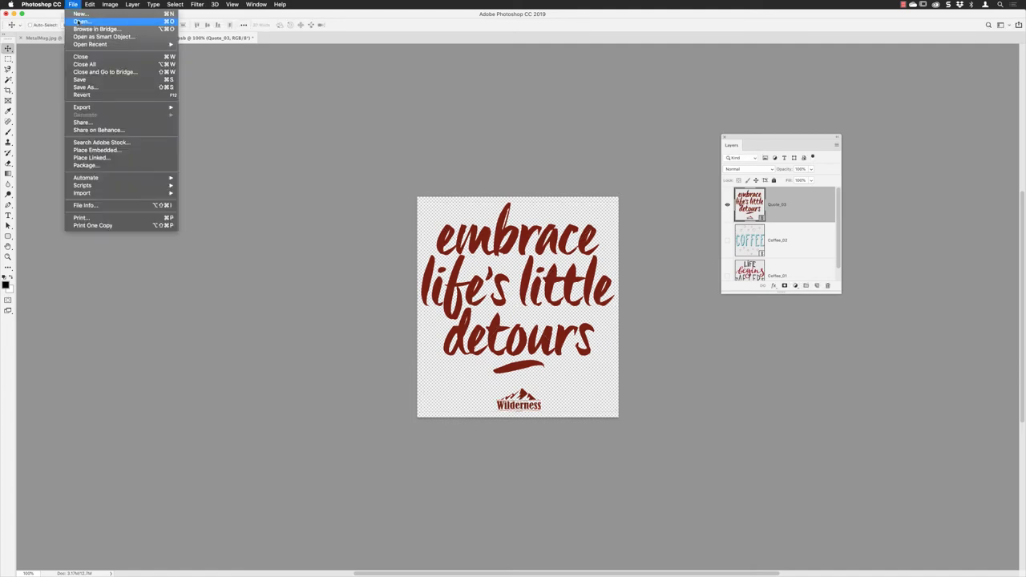
pyautogui.click(80, 80)
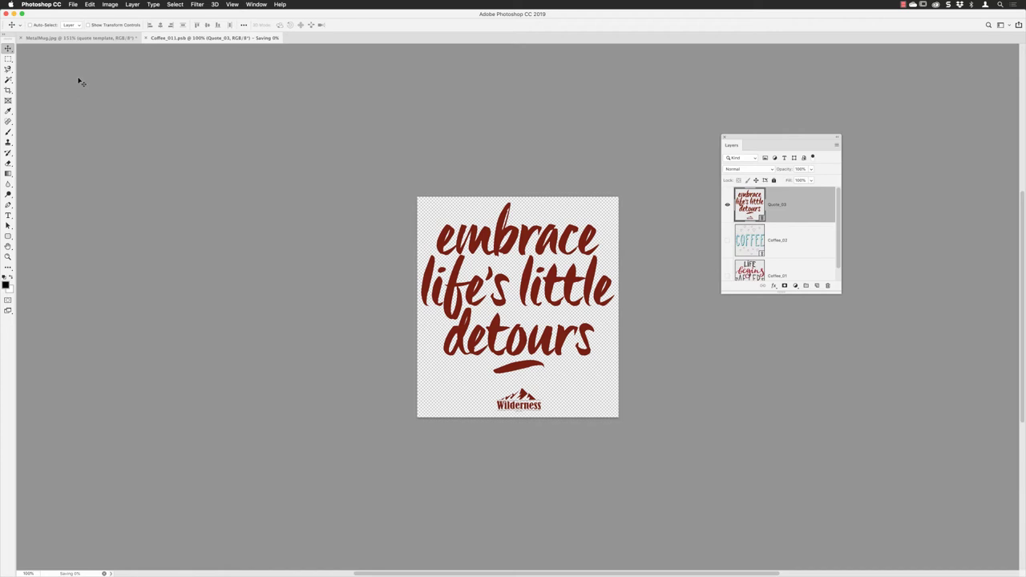
# - View the updated quote on MetalMug.jpg, starting a Warp on it and cancelling it unchanged
pyautogui.click(54, 38)
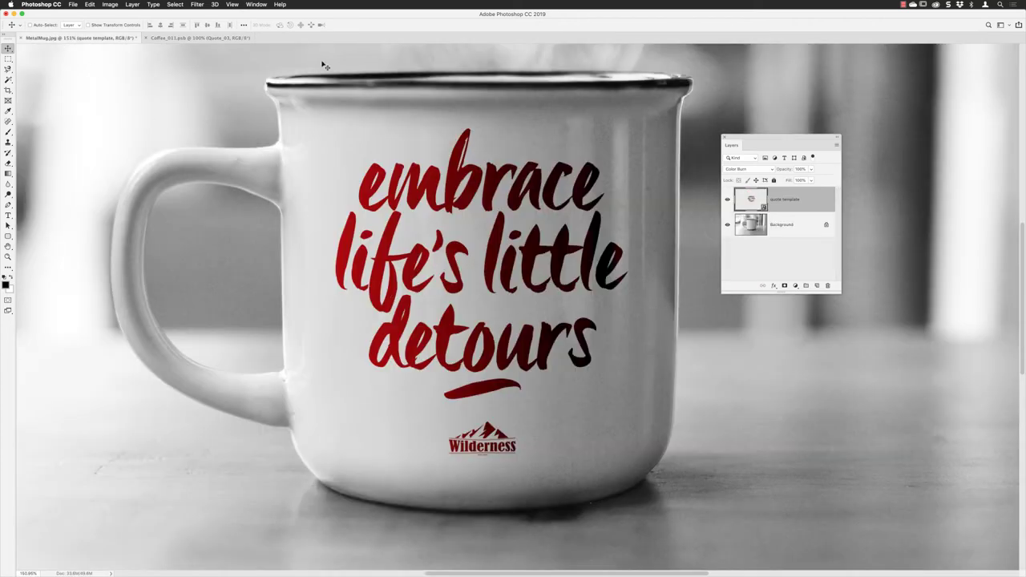
pyautogui.click(90, 5)
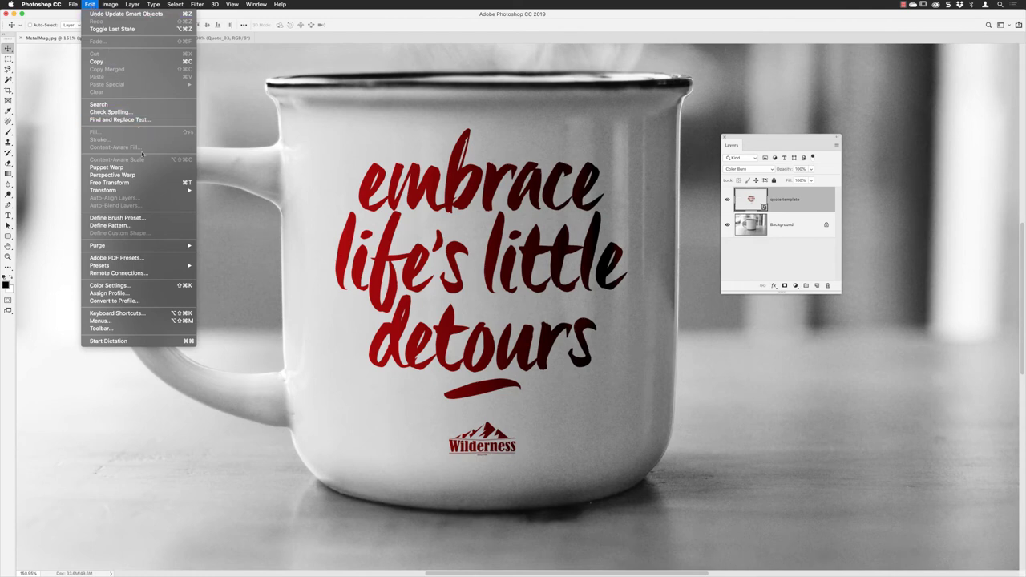
pyautogui.moveTo(190, 191)
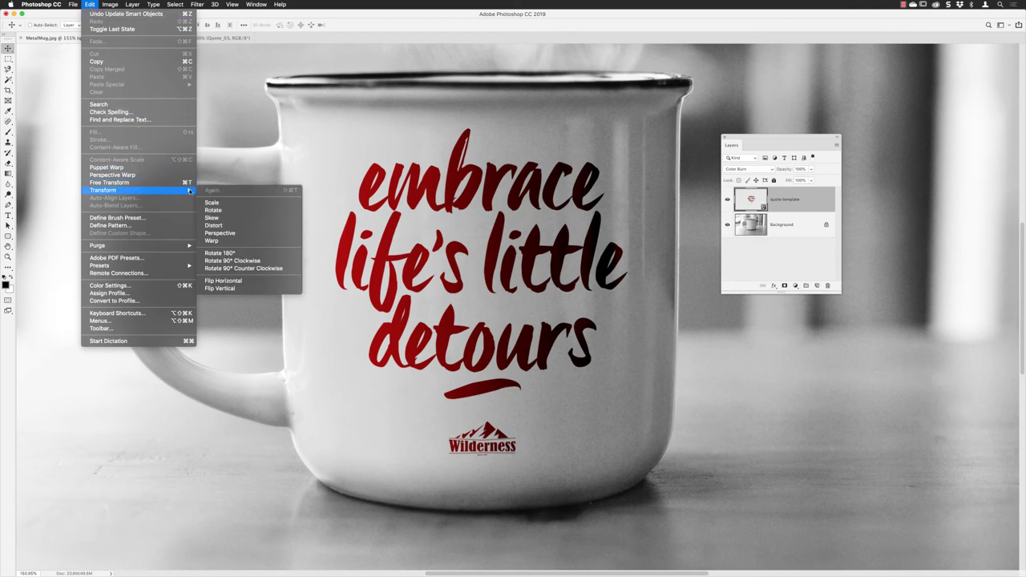
pyautogui.click(231, 242)
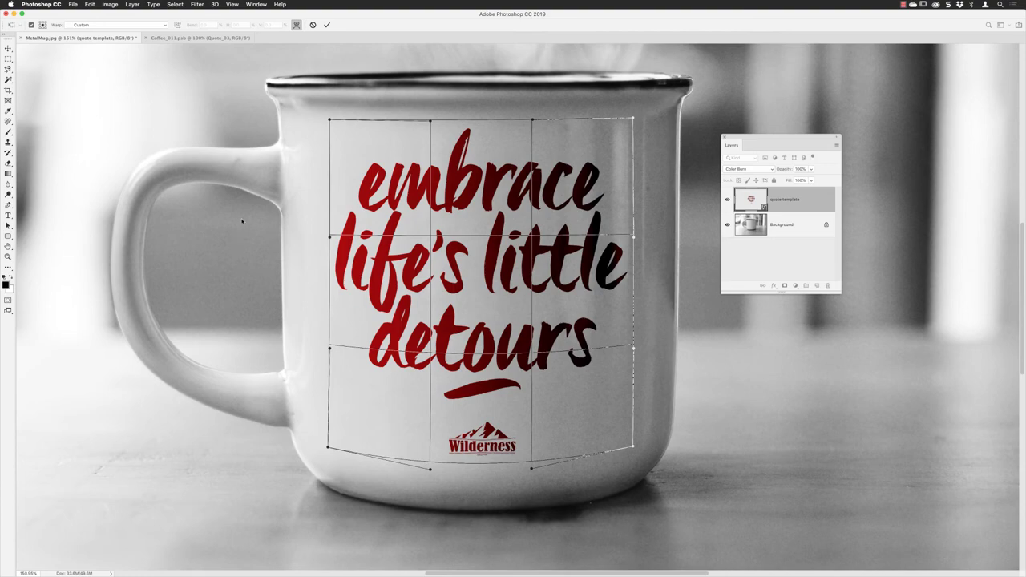
pyautogui.click(312, 25)
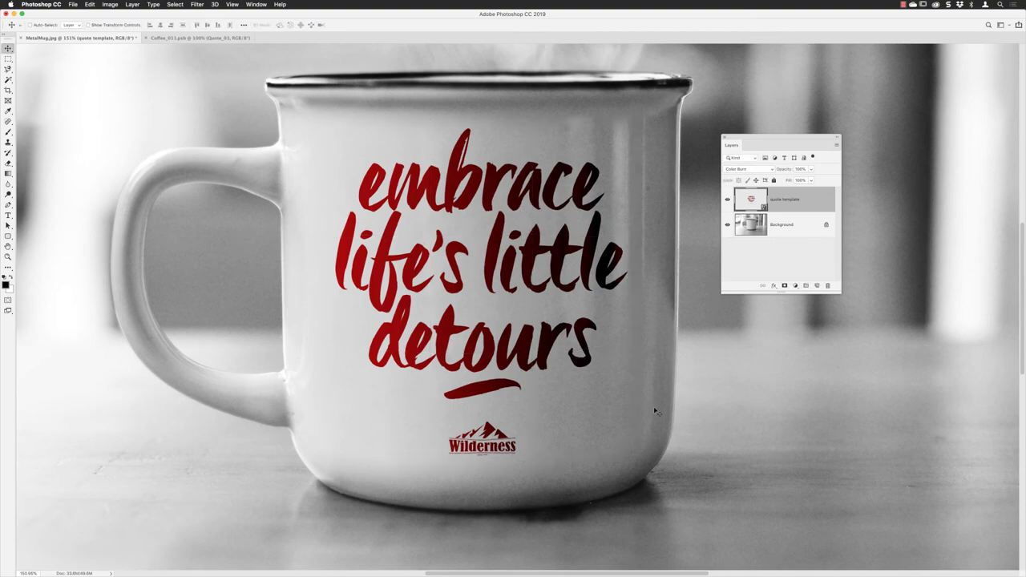